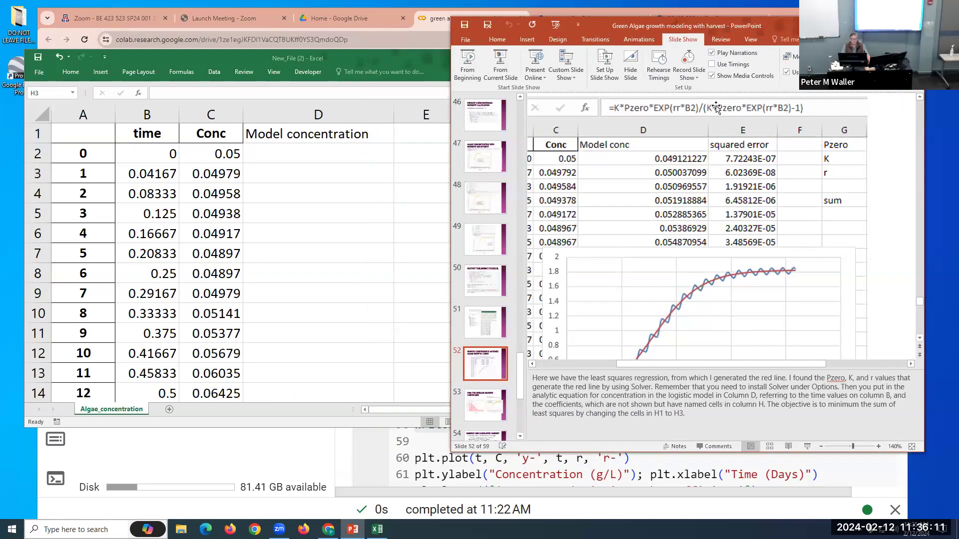
Step: Switch to the Excel workbook New_File (2) and check the names assigned to the parameter cells in column H
{"action": "left_click", "coordinate": [356, 201]}
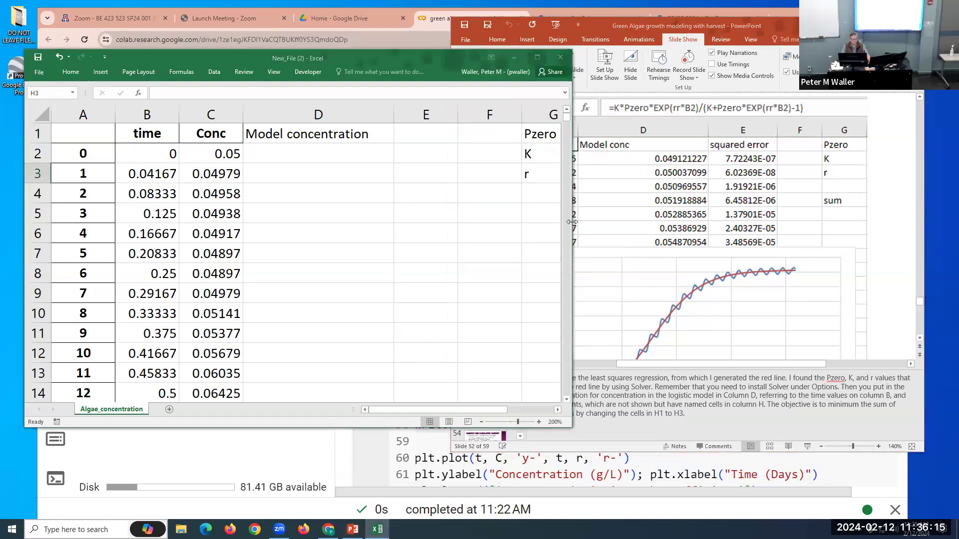
{"action": "left_click_drag", "start_coordinate": [571, 222], "coordinate": [666, 222]}
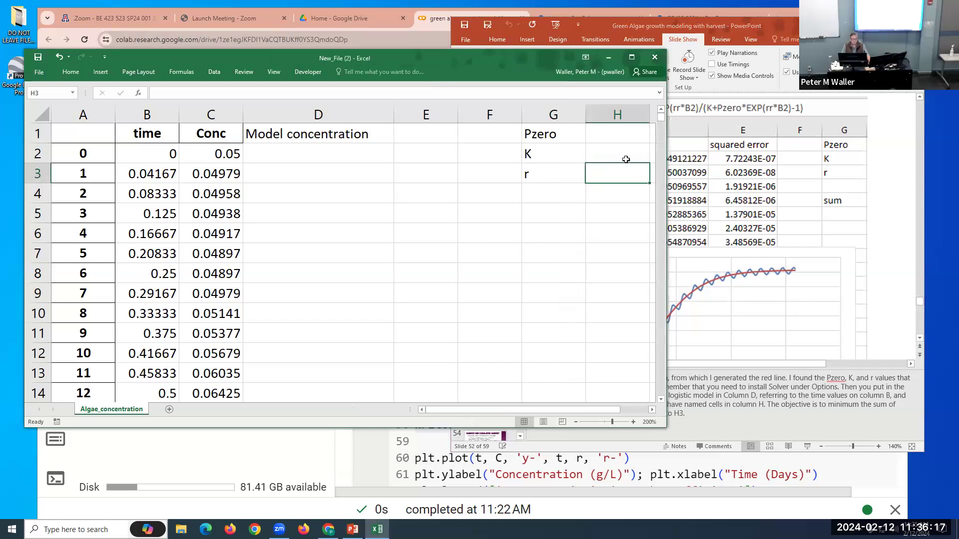
{"action": "left_click", "coordinate": [607, 130]}
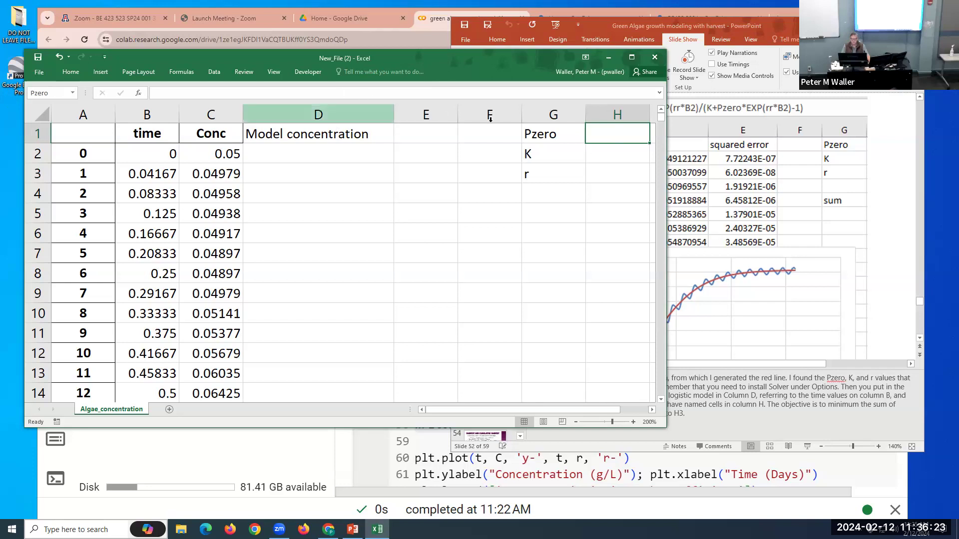
{"action": "left_click", "coordinate": [607, 155]}
{"action": "left_click", "coordinate": [615, 178]}
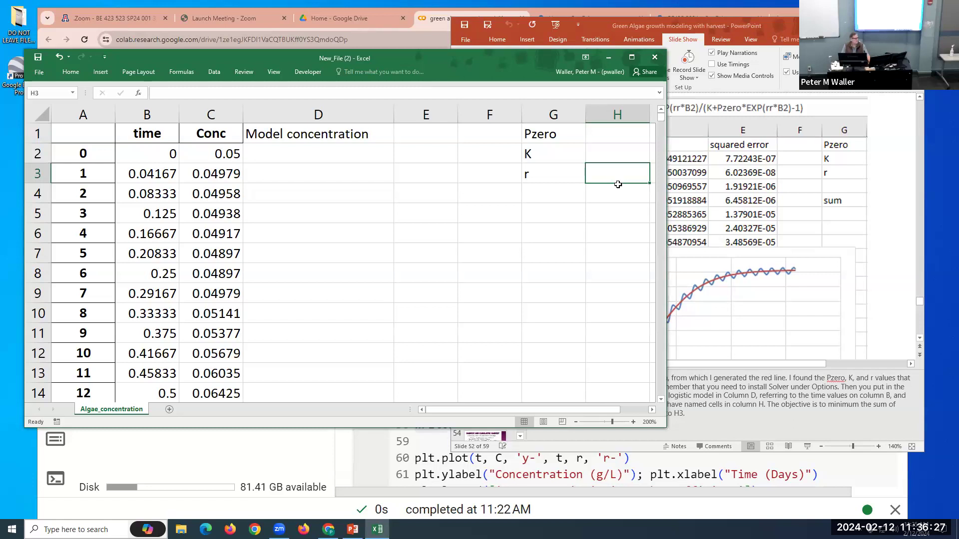
{"action": "left_click", "coordinate": [632, 133]}
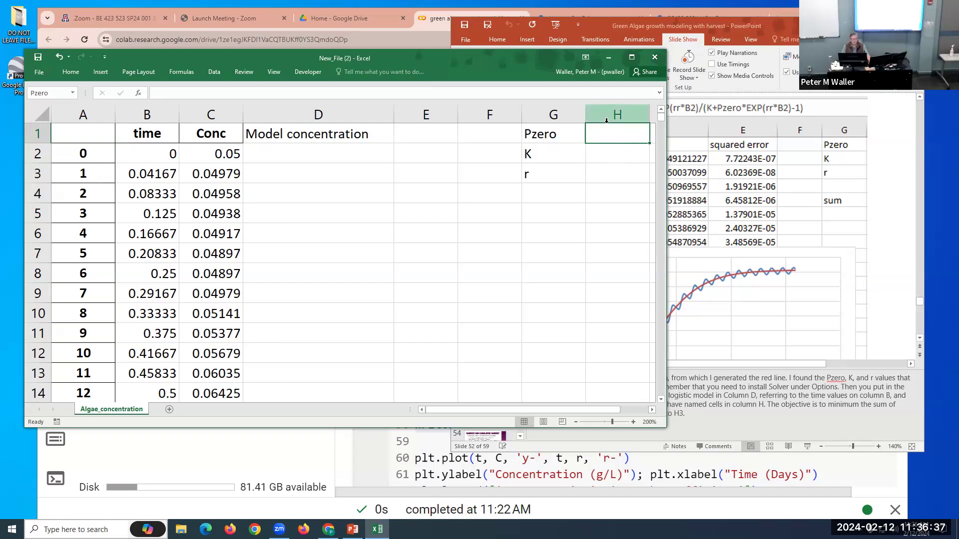
{"action": "left_click", "coordinate": [606, 159]}
Step: Name cell H3, beside the r label, rr
{"action": "left_click", "coordinate": [616, 179]}
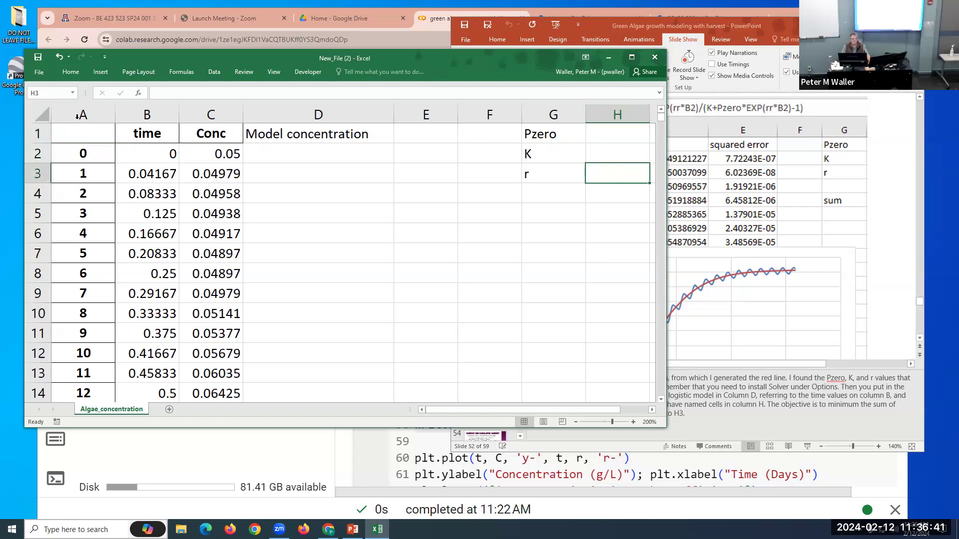
{"action": "left_click", "coordinate": [55, 91]}
{"action": "type", "text": "rr"}
{"action": "key", "text": "Return"}
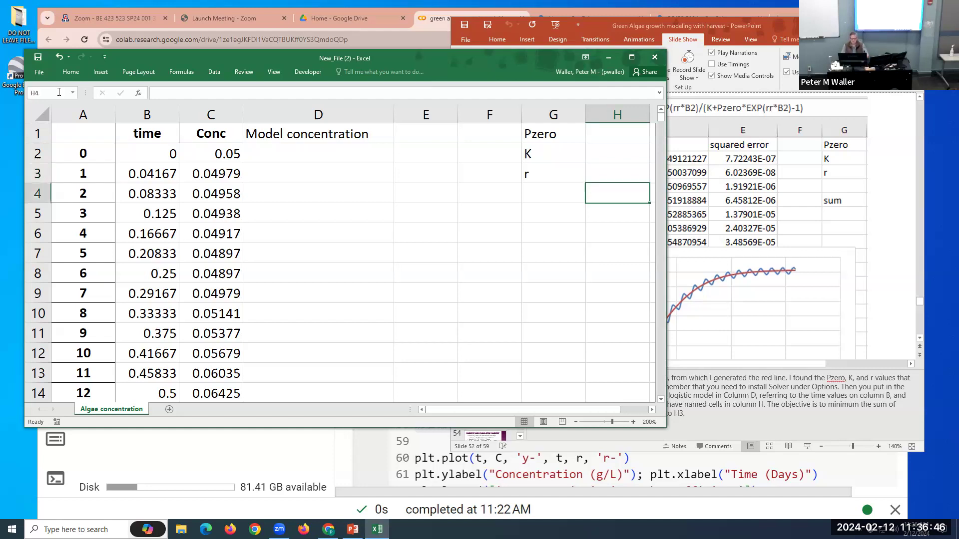
Step: Start the logistic model formula in D2 with the numerator =K*Pzero*exp(rr*B2) followed by a division sign
{"action": "left_click", "coordinate": [283, 150]}
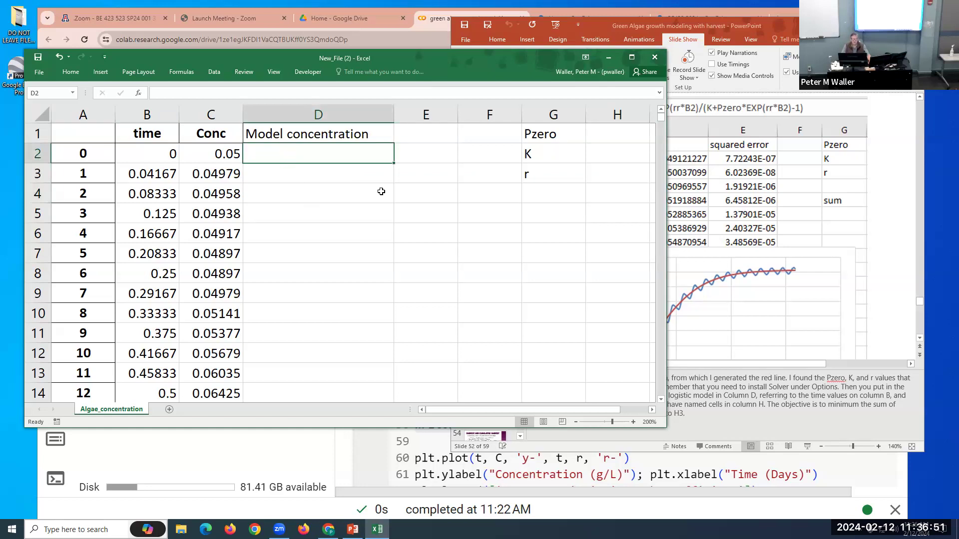
{"action": "left_click", "coordinate": [669, 183]}
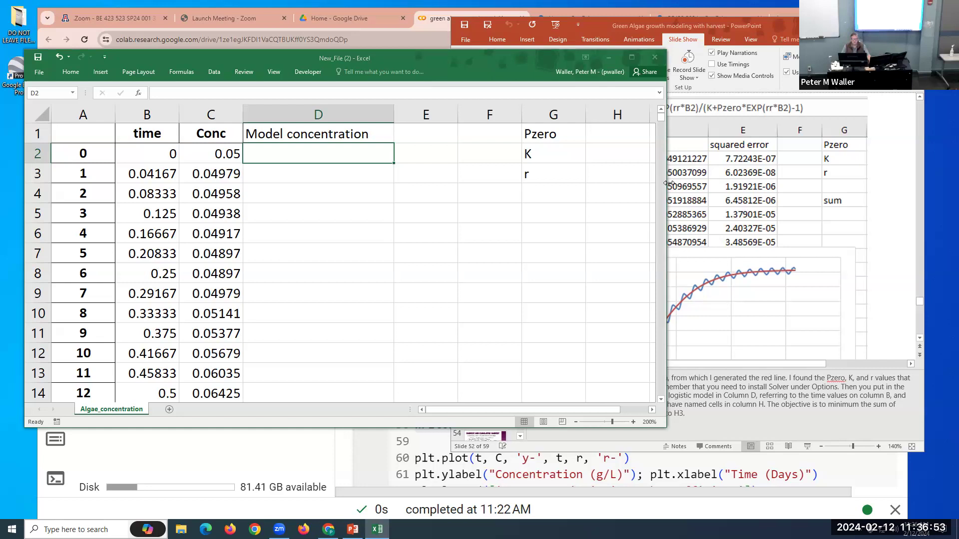
{"action": "left_click_drag", "start_coordinate": [669, 182], "coordinate": [592, 183]}
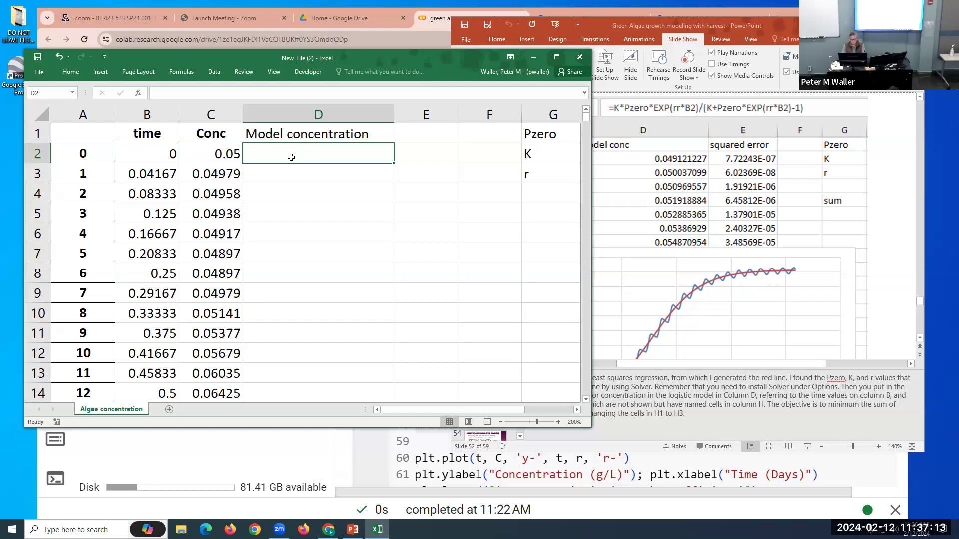
{"action": "type", "text": "="}
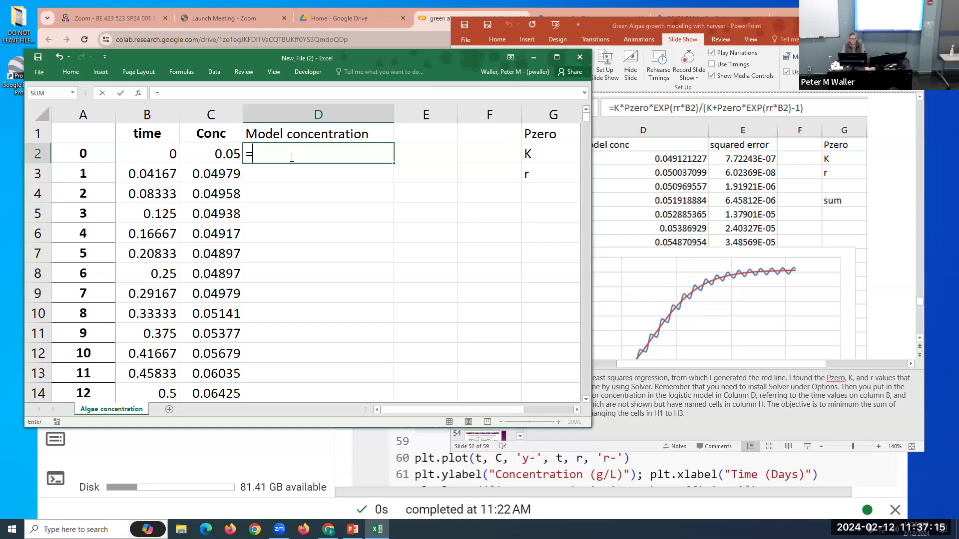
{"action": "type", "text": "K*Pzero"}
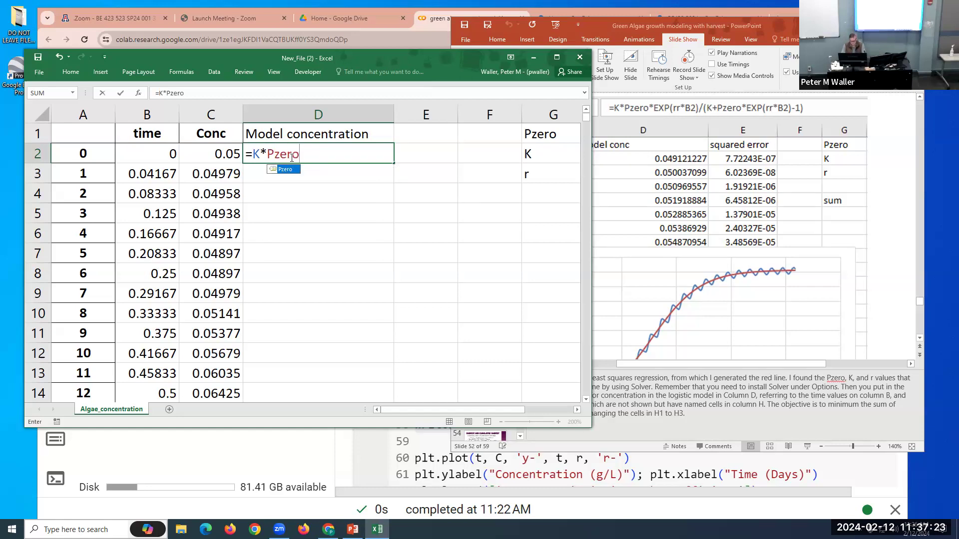
{"action": "type", "text": "*exp"}
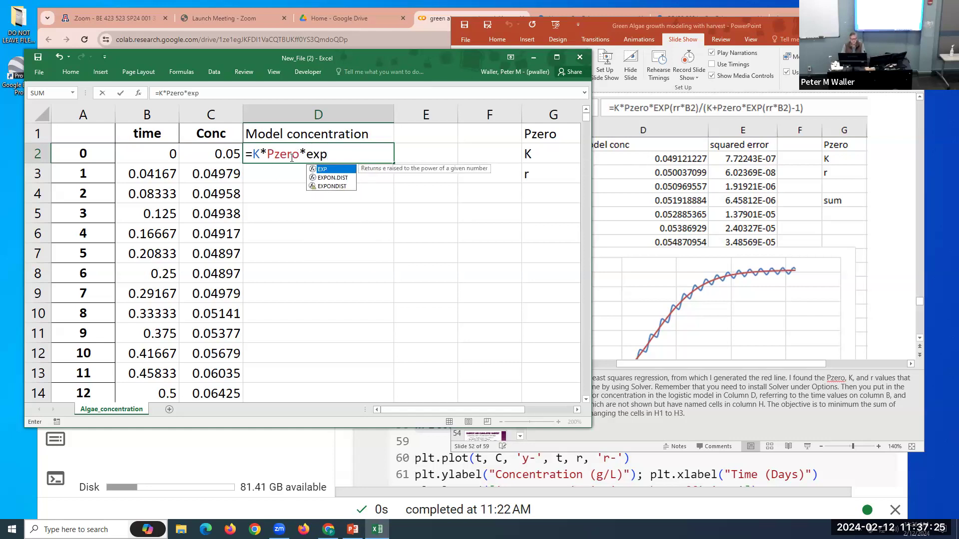
{"action": "type", "text": "(rr"}
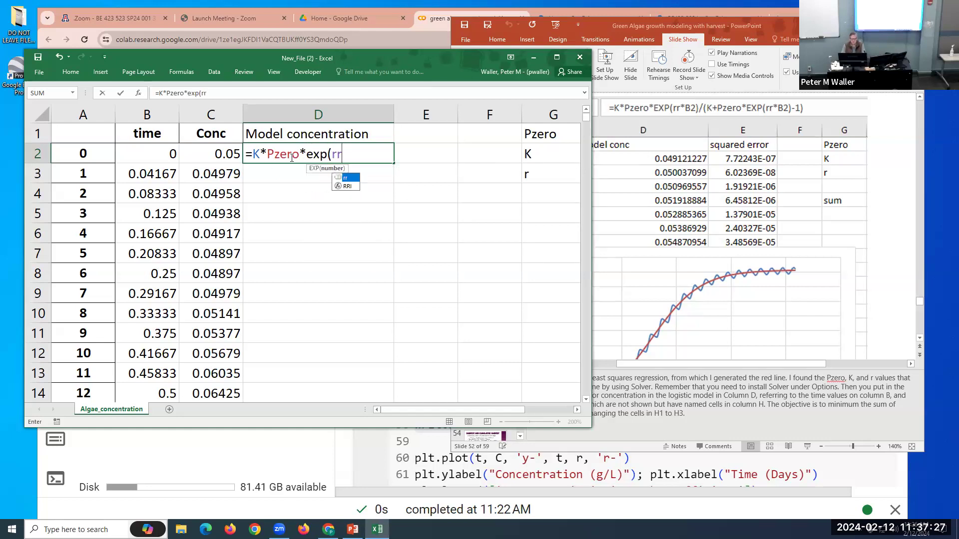
{"action": "type", "text": "*"}
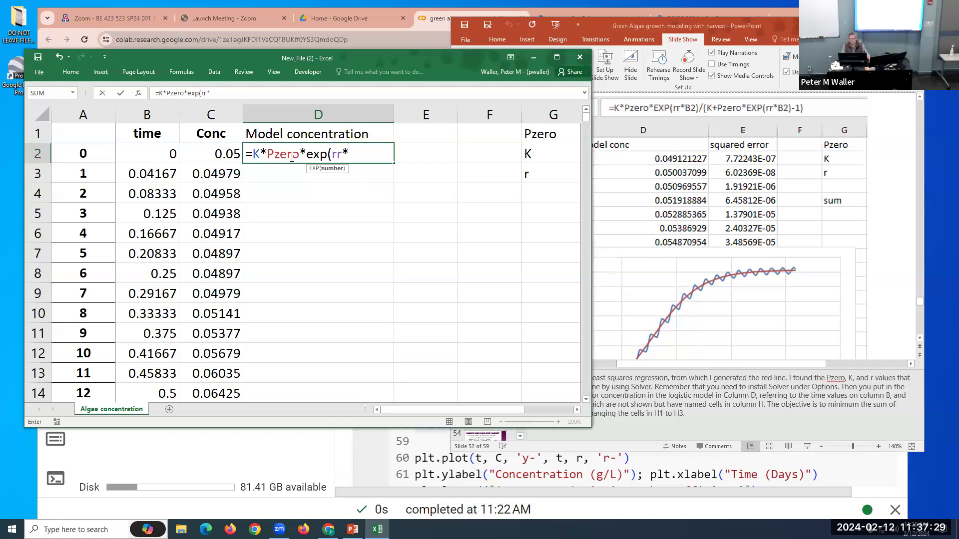
{"action": "left_click", "coordinate": [130, 150]}
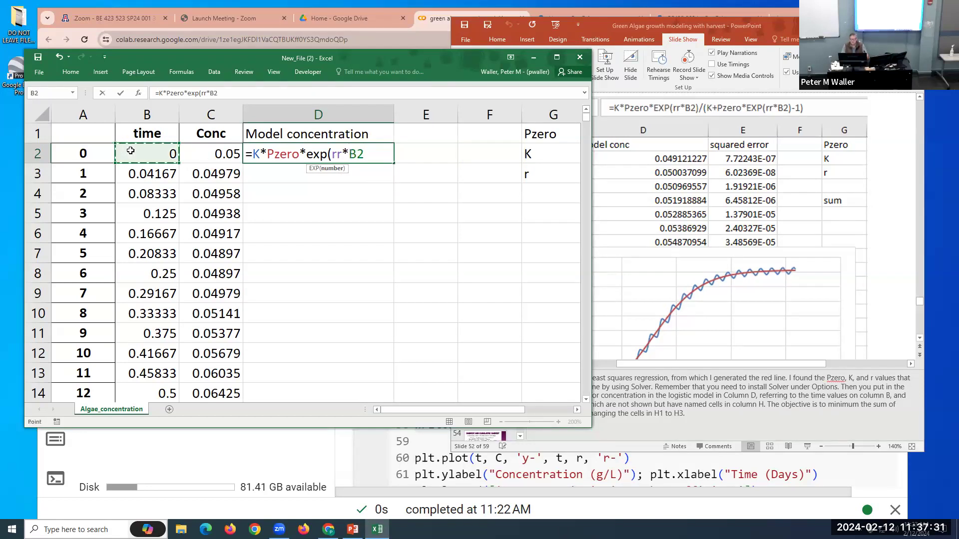
{"action": "type", "text": ")/"}
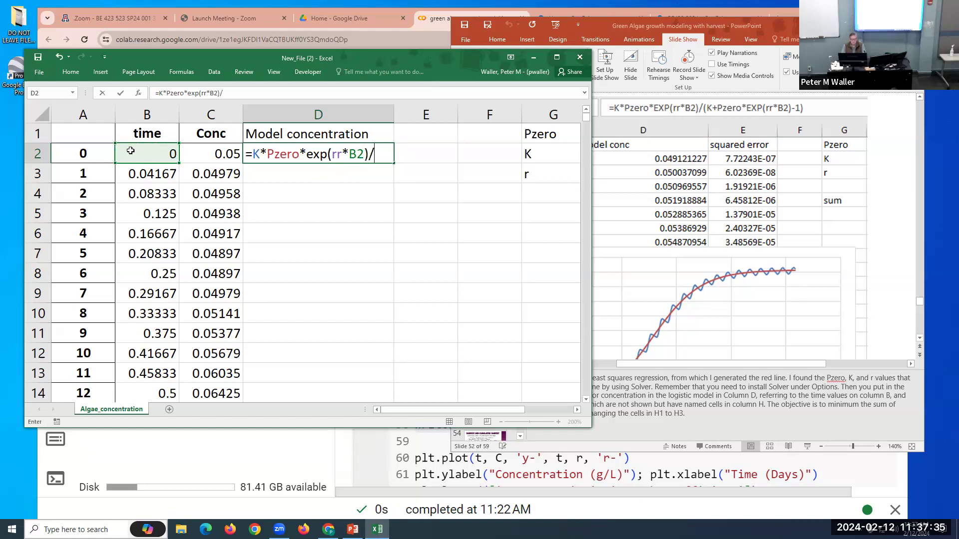
Step: Complete the D2 formula with the denominator (K+Pzero*exp(rr*B2)-1) and fill it down the Model concentration column
{"action": "type", "text": "("}
{"action": "type", "text": "K"}
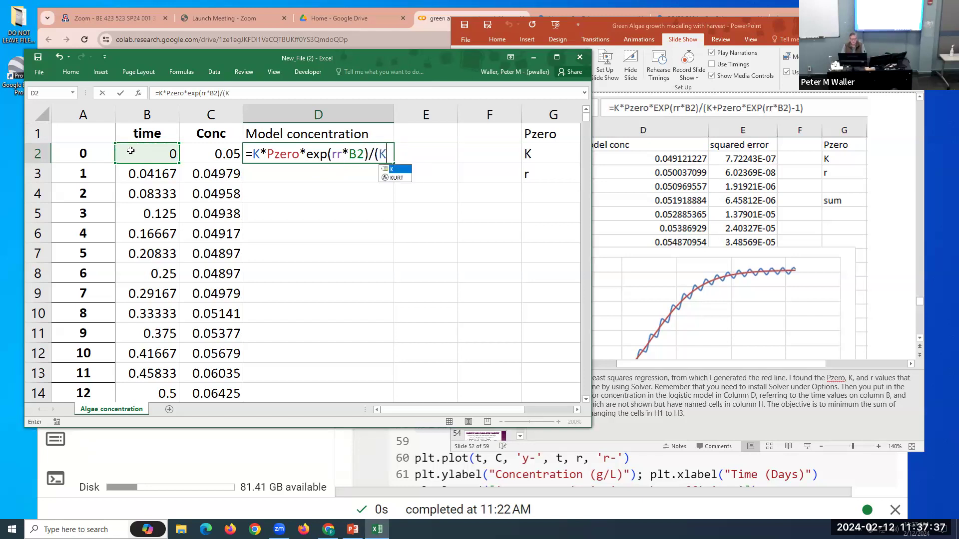
{"action": "type", "text": "+Pzero"}
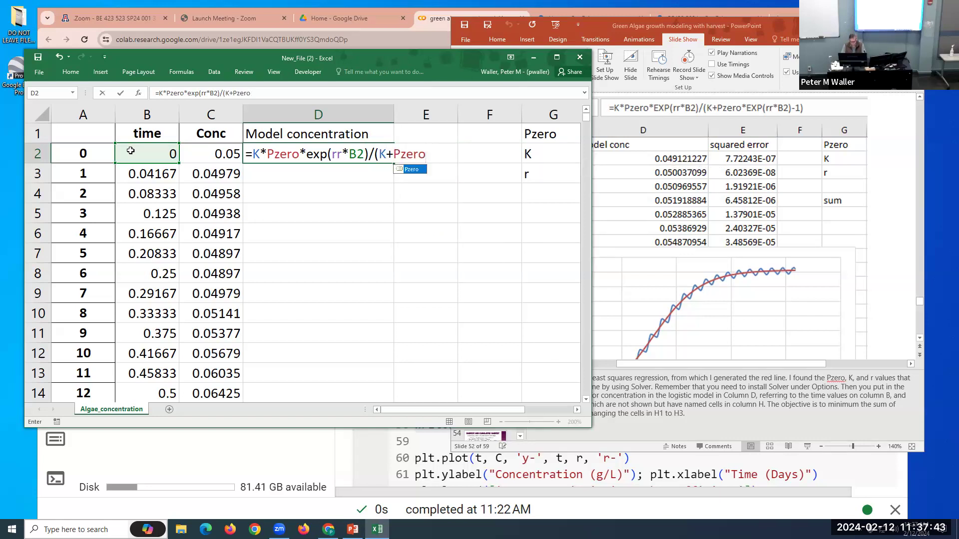
{"action": "type", "text": "*exp"}
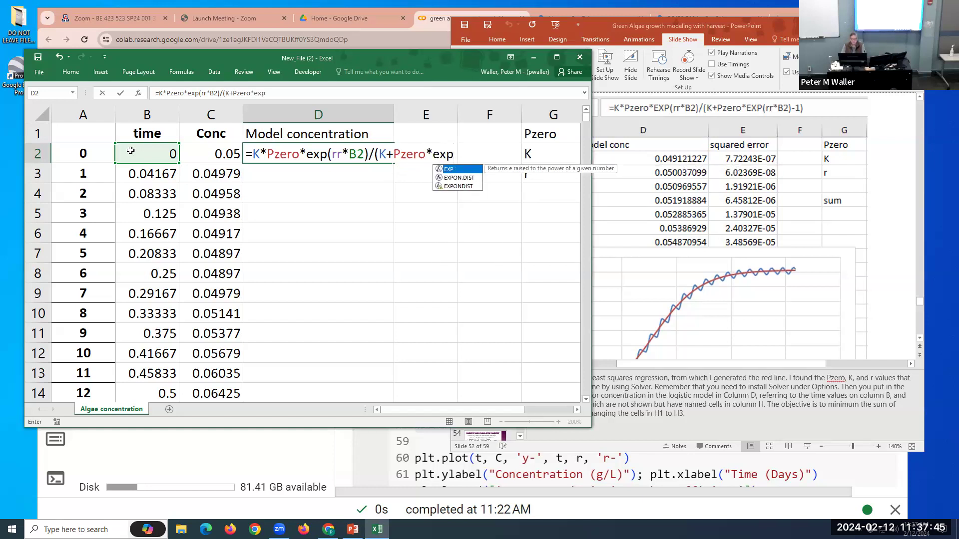
{"action": "type", "text": "(rr"}
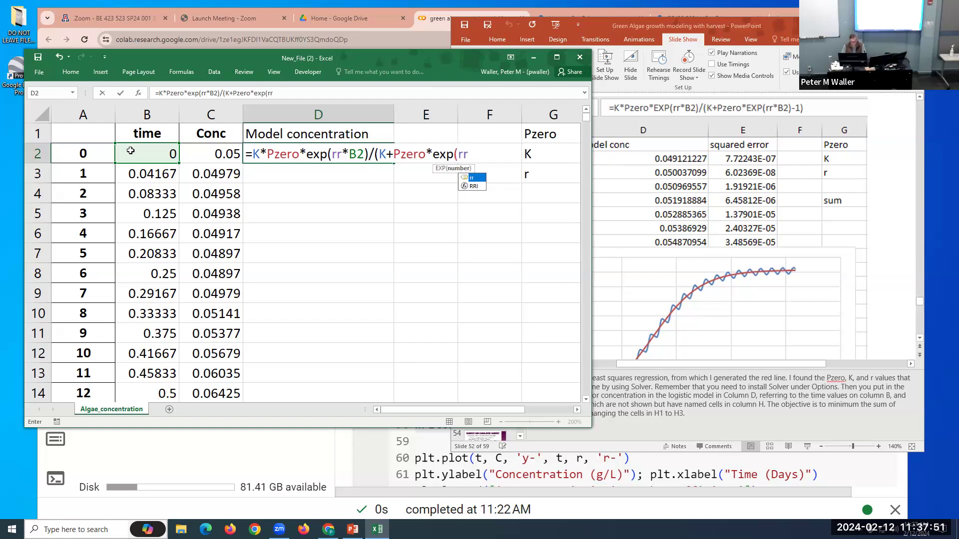
{"action": "type", "text": "*"}
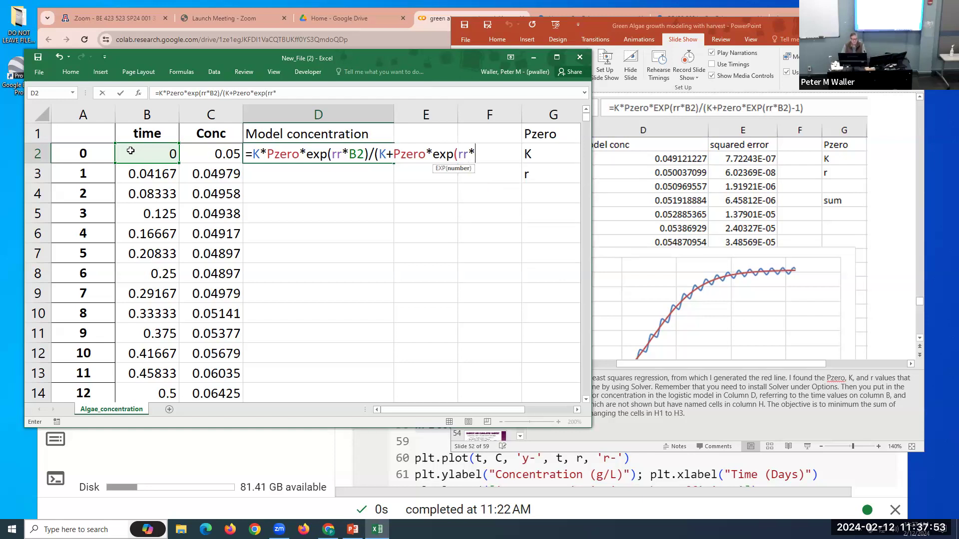
{"action": "type", "text": "B2"}
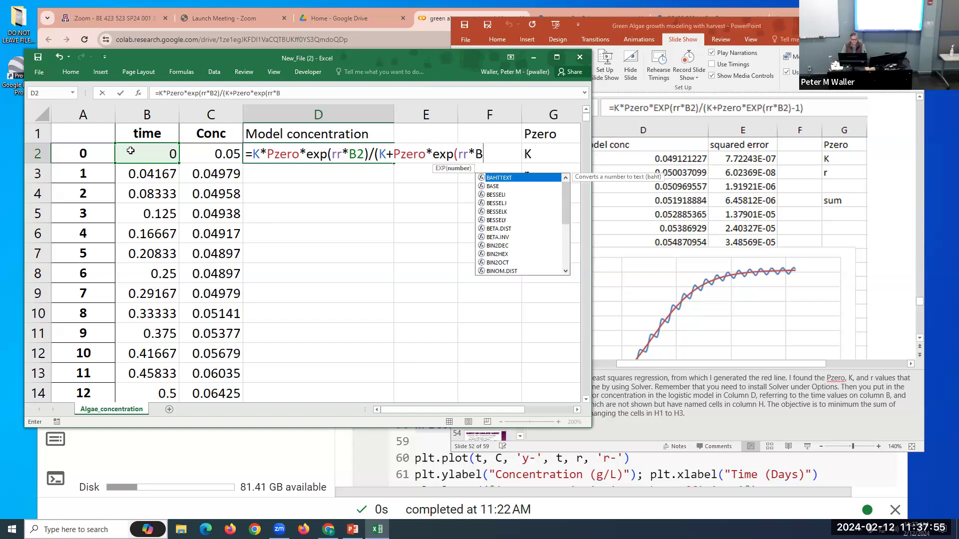
{"action": "type", "text": ")-1"}
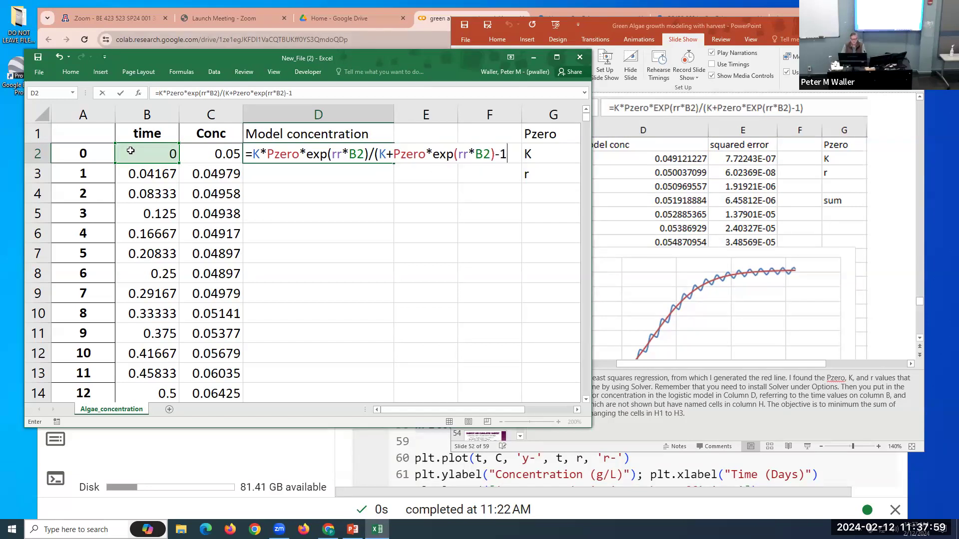
{"action": "type", "text": ")"}
{"action": "key", "text": "Return"}
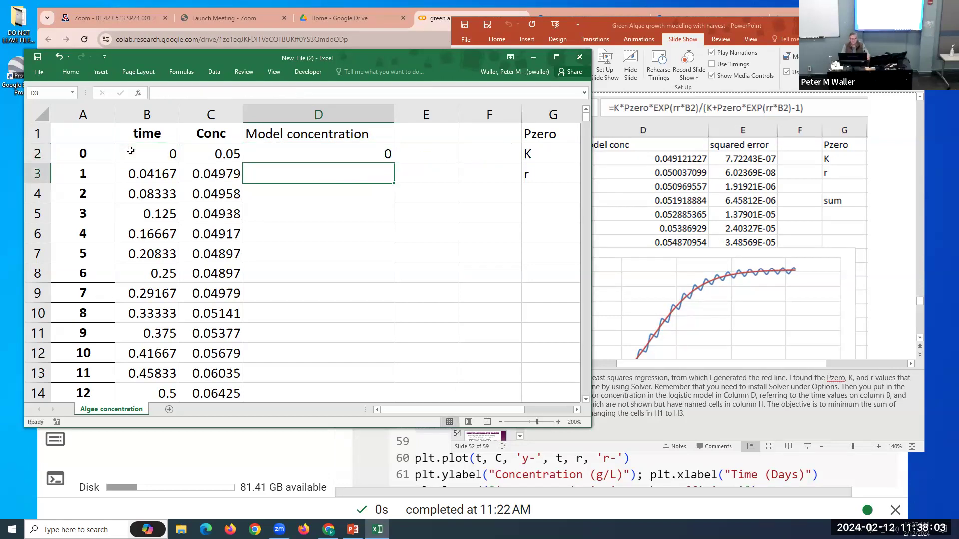
{"action": "left_click", "coordinate": [348, 152]}
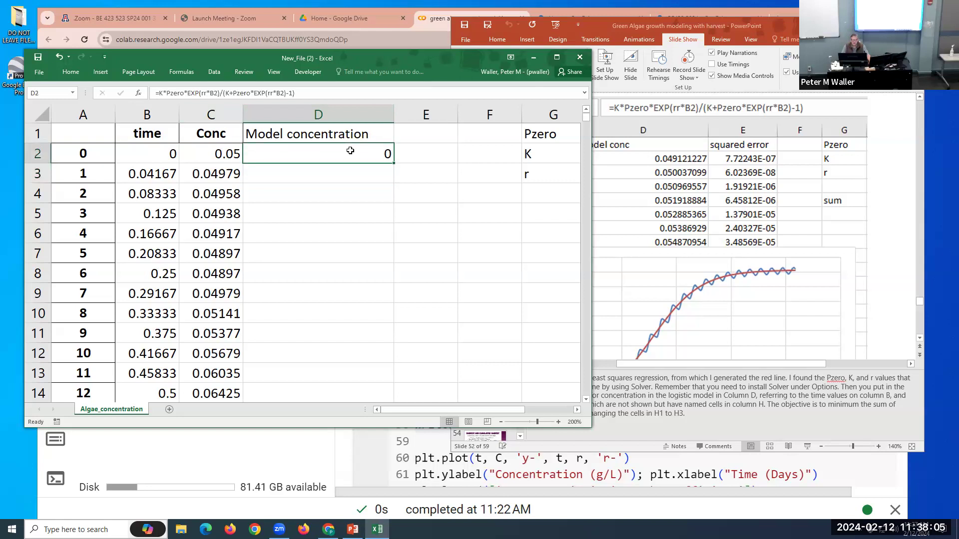
{"action": "double_click", "coordinate": [395, 162]}
Step: Enter 10 as the starting value for each of Pzero, K and r in H1 to H3
{"action": "left_click_drag", "start_coordinate": [591, 216], "coordinate": [717, 215]}
{"action": "left_click", "coordinate": [601, 134]}
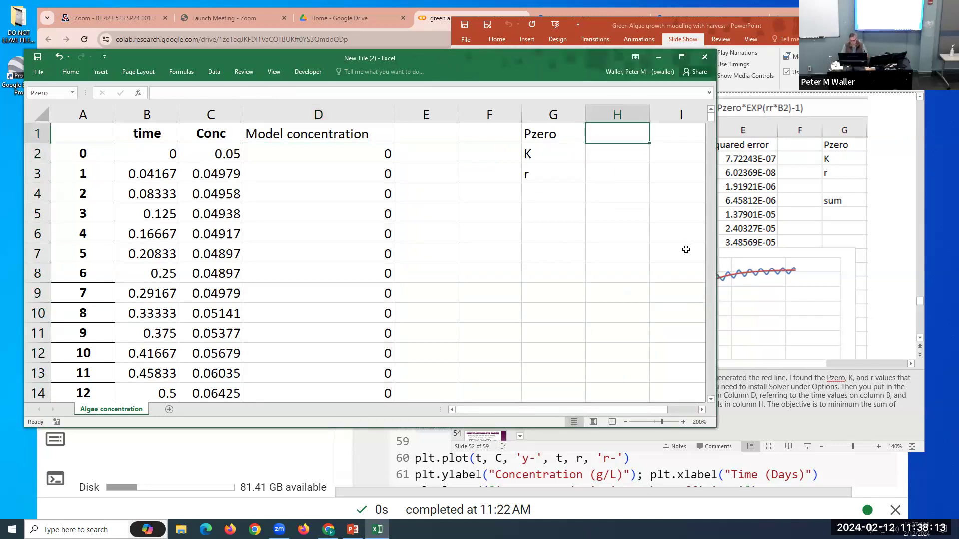
{"action": "type", "text": "10"}
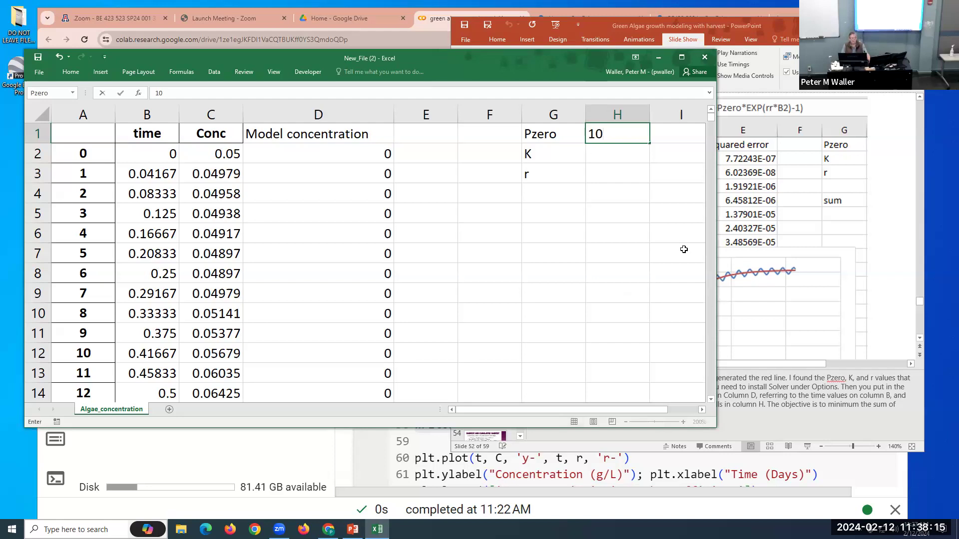
{"action": "left_click", "coordinate": [609, 155]}
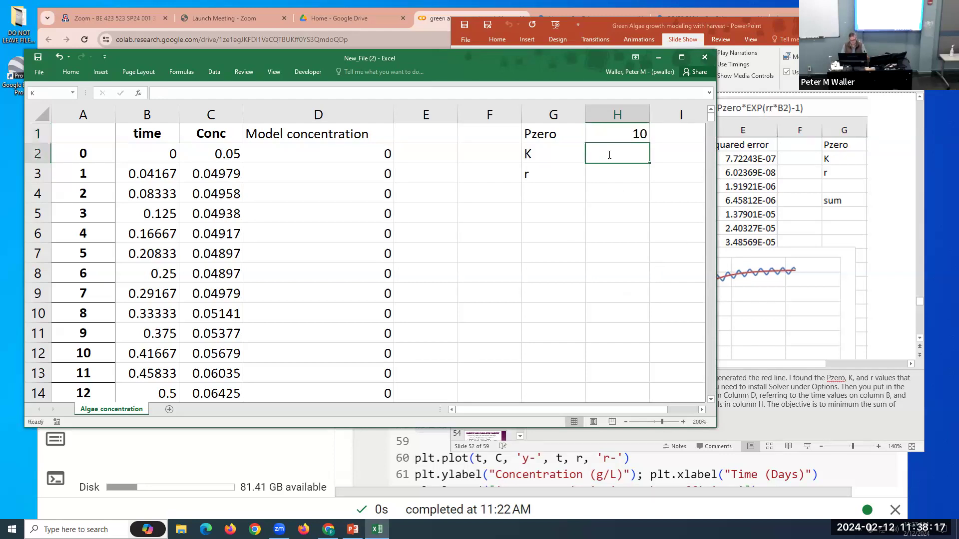
{"action": "type", "text": "10"}
{"action": "left_click", "coordinate": [608, 175]}
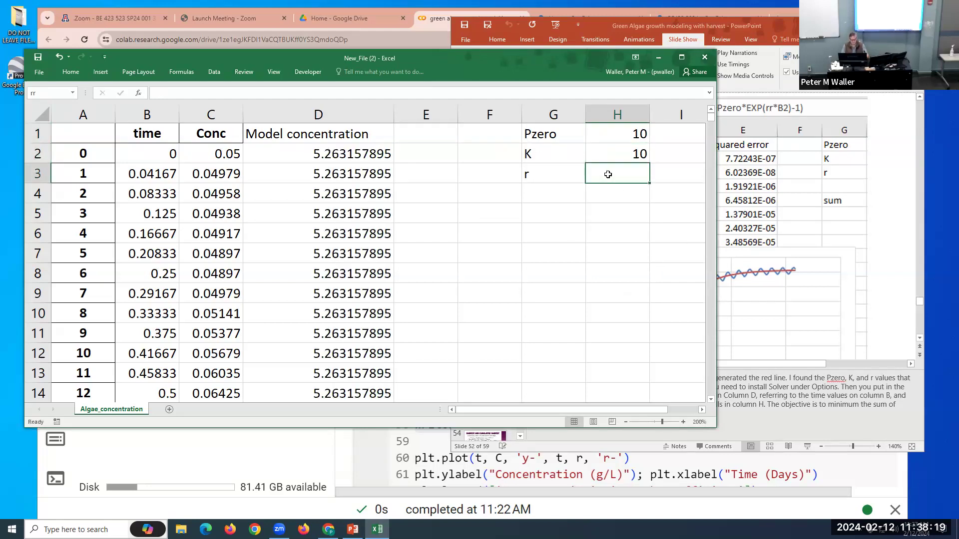
{"action": "type", "text": "10"}
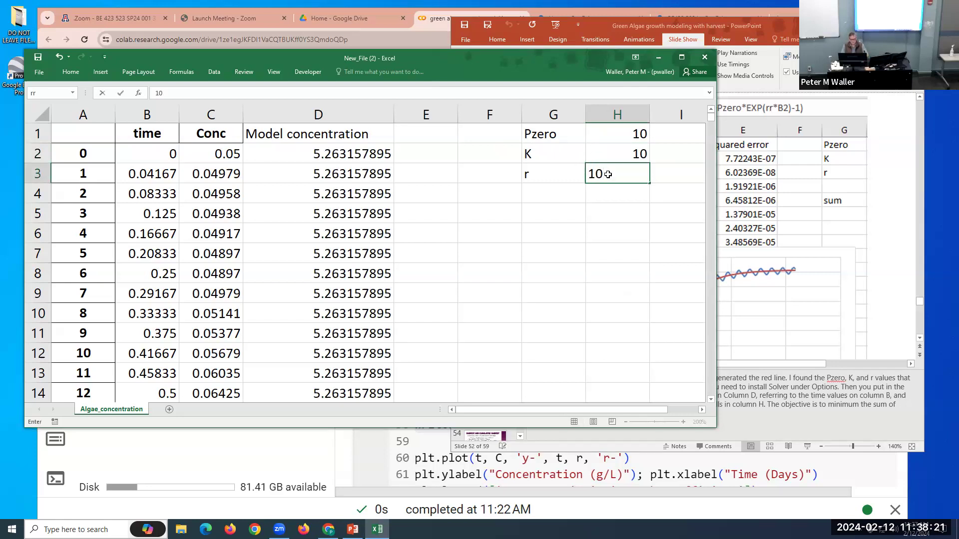
{"action": "key", "text": "Return"}
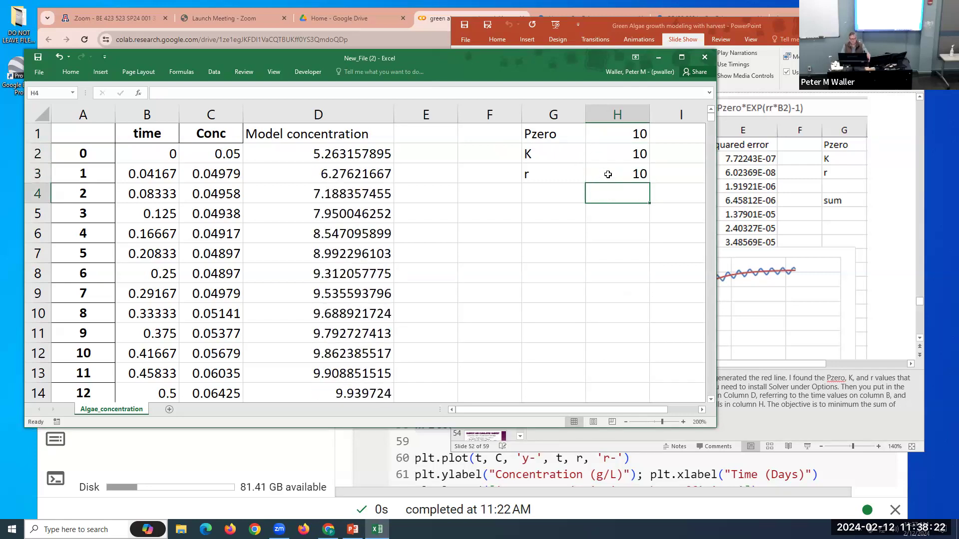
Step: Add the header "Least squares" in E1 and widen column E to fit it
{"action": "left_click", "coordinate": [444, 134]}
{"action": "type", "text": "Least squares"}
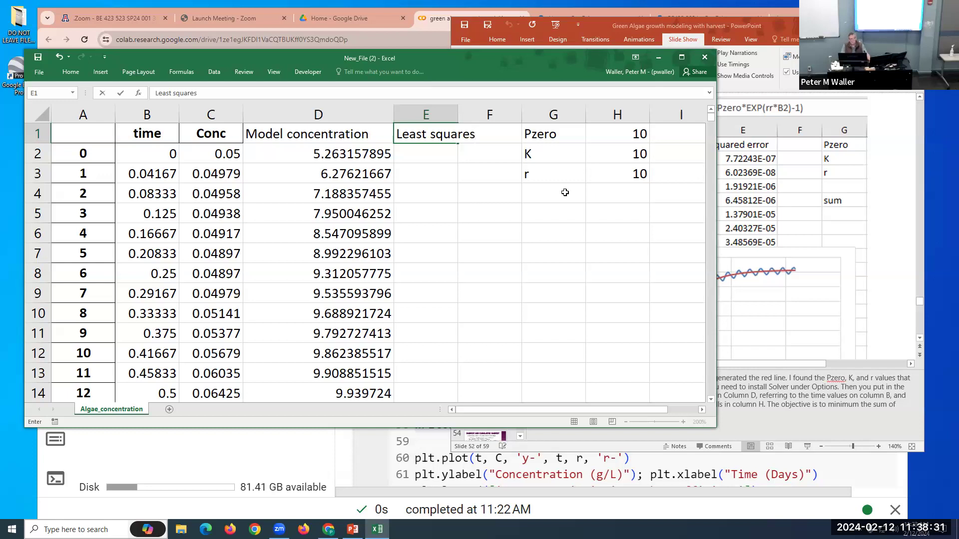
{"action": "left_click", "coordinate": [465, 179]}
{"action": "left_click", "coordinate": [451, 113]}
{"action": "left_click_drag", "start_coordinate": [458, 115], "coordinate": [491, 114]}
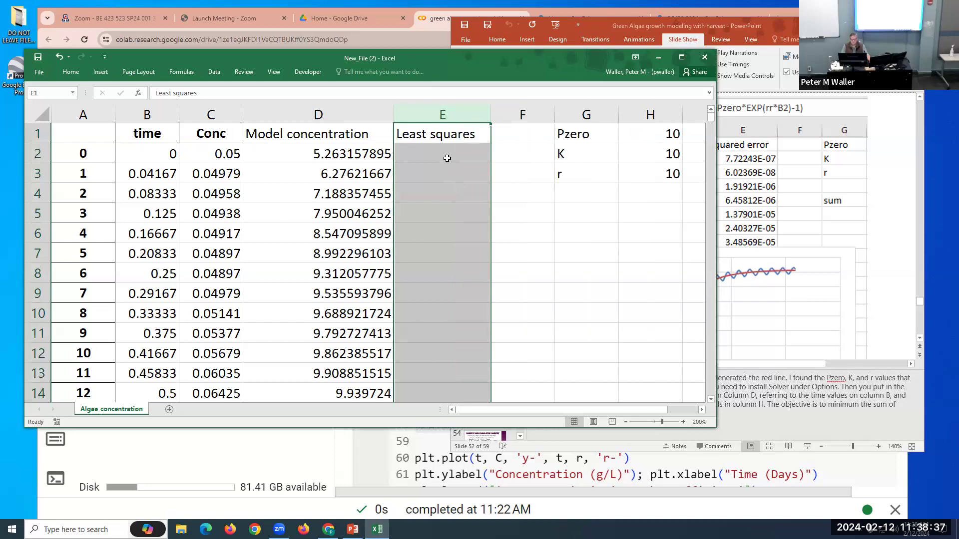
Step: Enter the squared error formula =(D2-C2)^2 in E2 and fill it down the Least squares column
{"action": "left_click", "coordinate": [446, 152]}
{"action": "type", "text": "=("}
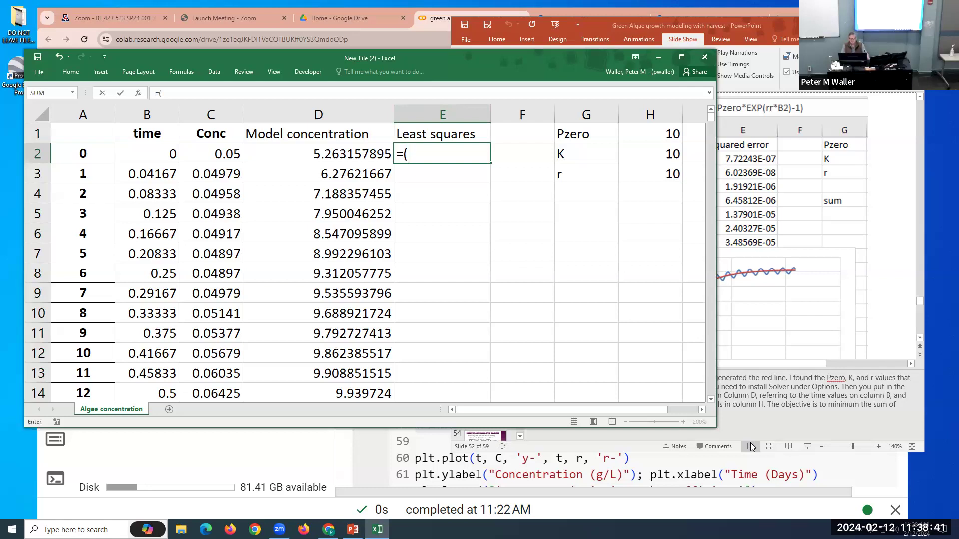
{"action": "left_click", "coordinate": [305, 149]}
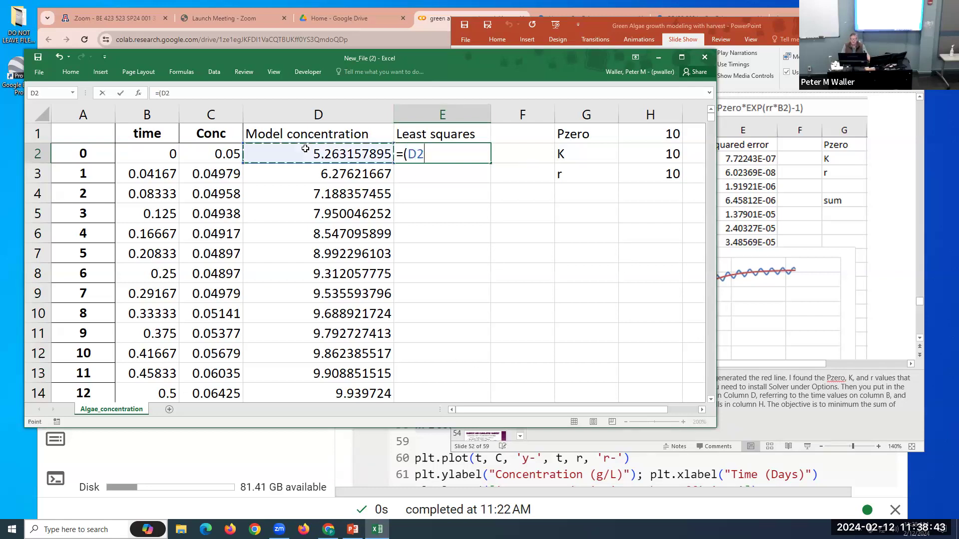
{"action": "type", "text": "-"}
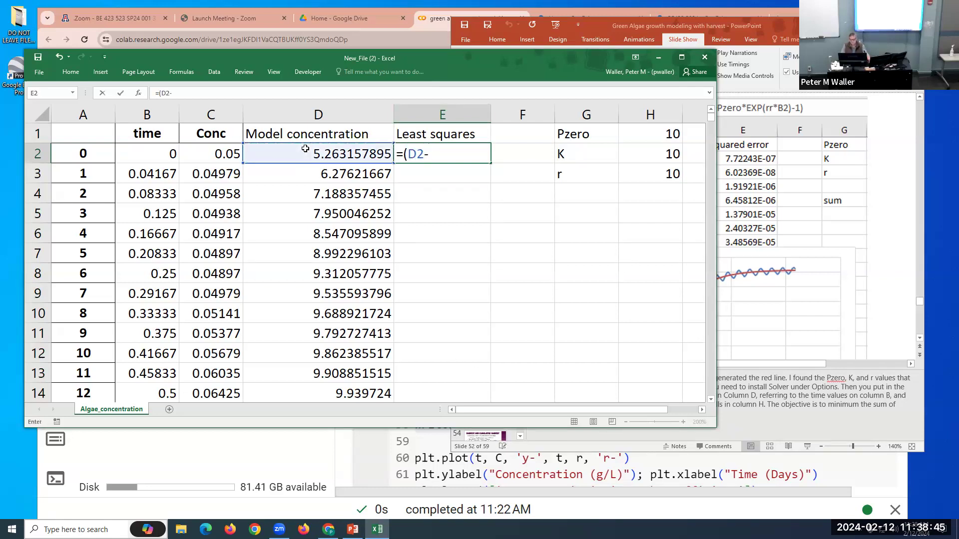
{"action": "left_click", "coordinate": [209, 152]}
{"action": "type", "text": ")"}
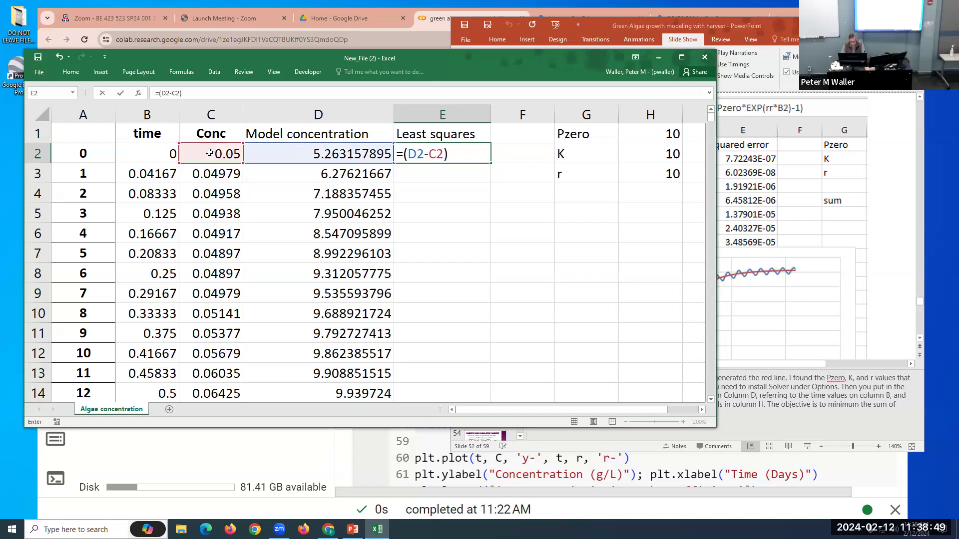
{"action": "type", "text": "^"}
{"action": "type", "text": "2"}
{"action": "key", "text": "Return"}
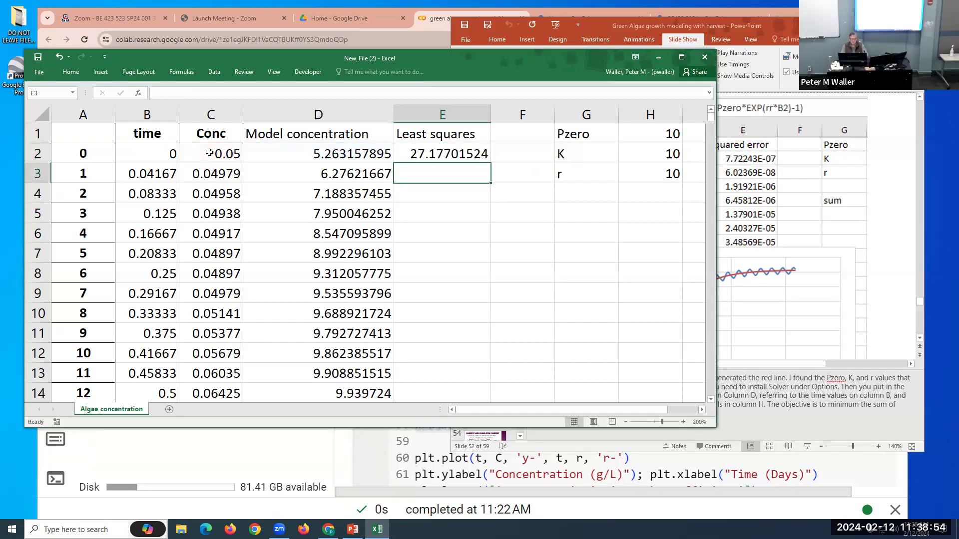
{"action": "left_click", "coordinate": [467, 157]}
{"action": "double_click", "coordinate": [490, 164]}
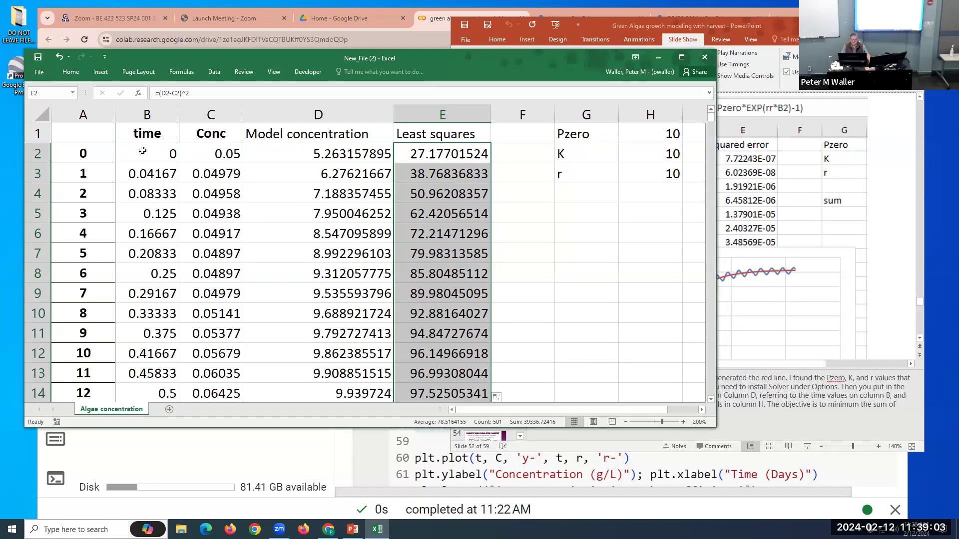
Step: Insert a scatter chart with smooth lines from the time, Conc and Model concentration data in B1:D502
{"action": "left_click_drag", "start_coordinate": [143, 134], "coordinate": [296, 254]}
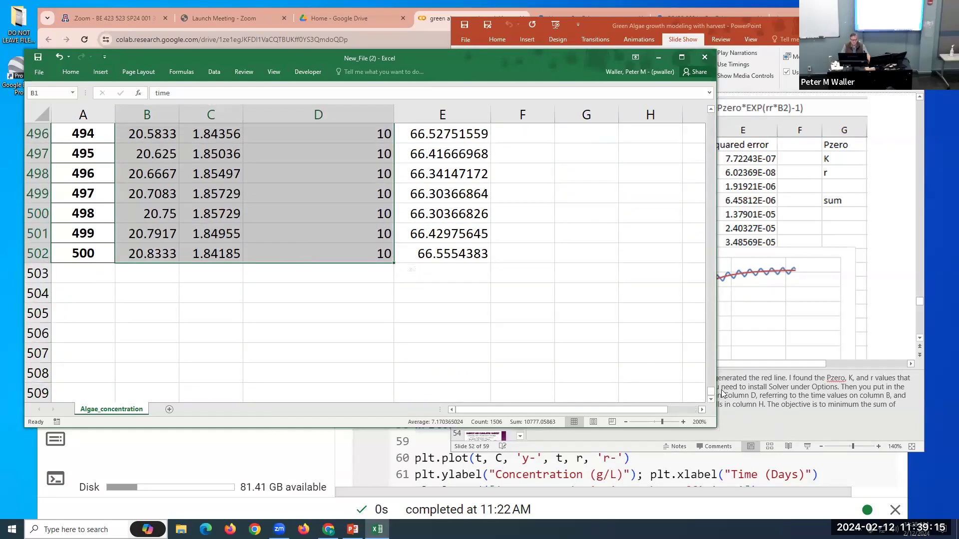
{"action": "left_click_drag", "start_coordinate": [710, 391], "coordinate": [689, 115]}
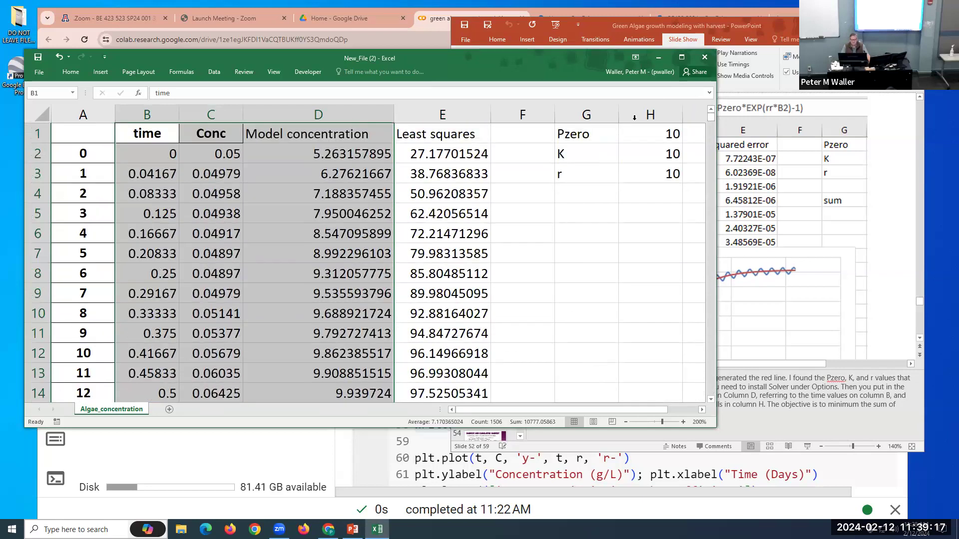
{"action": "left_click", "coordinate": [102, 74]}
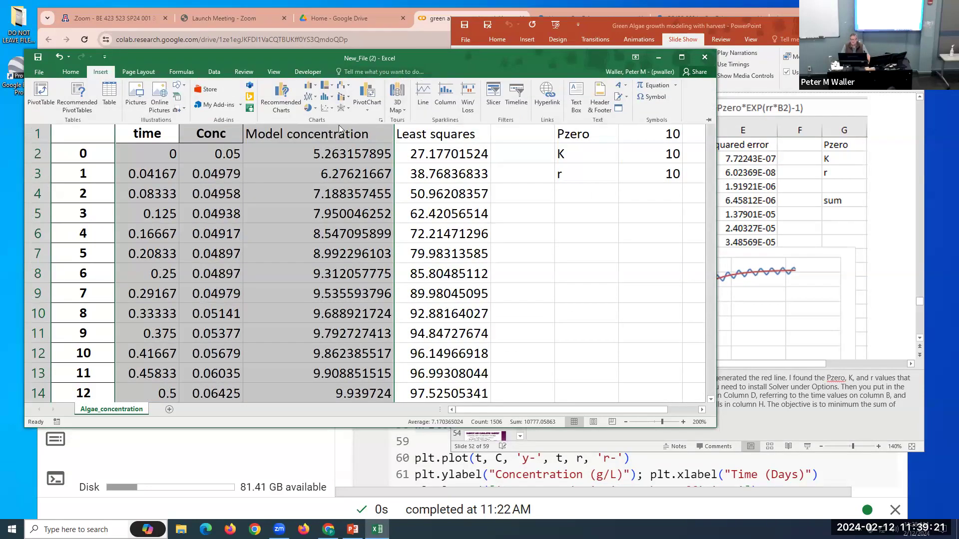
{"action": "left_click", "coordinate": [329, 107]}
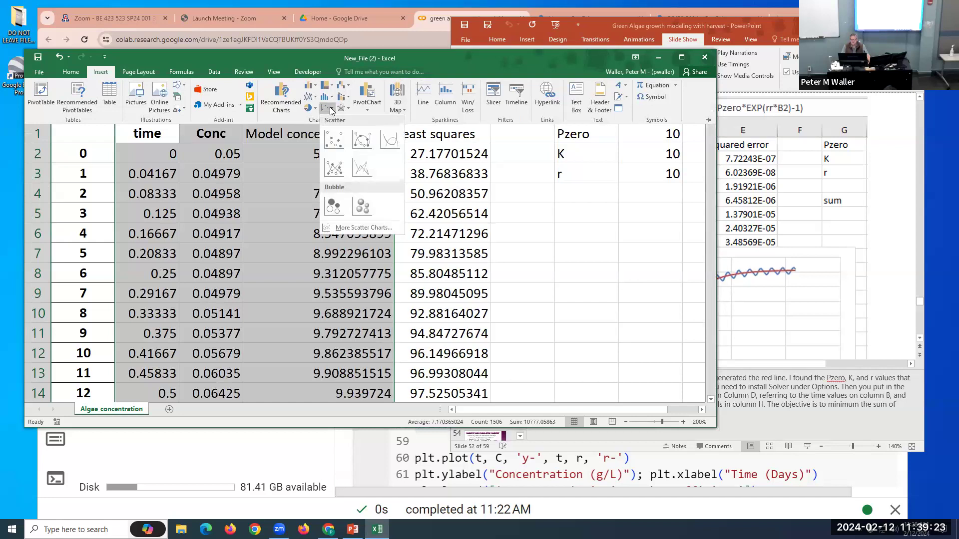
{"action": "left_click", "coordinate": [377, 143]}
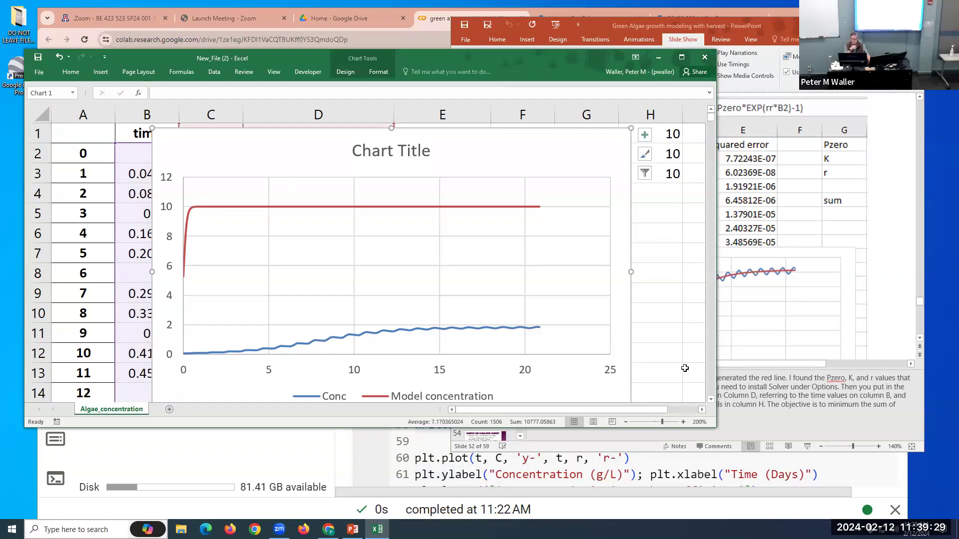
Step: Make the workbook window taller and move the chart down so the first data rows and the parameters are uncovered
{"action": "left_click", "coordinate": [385, 120]}
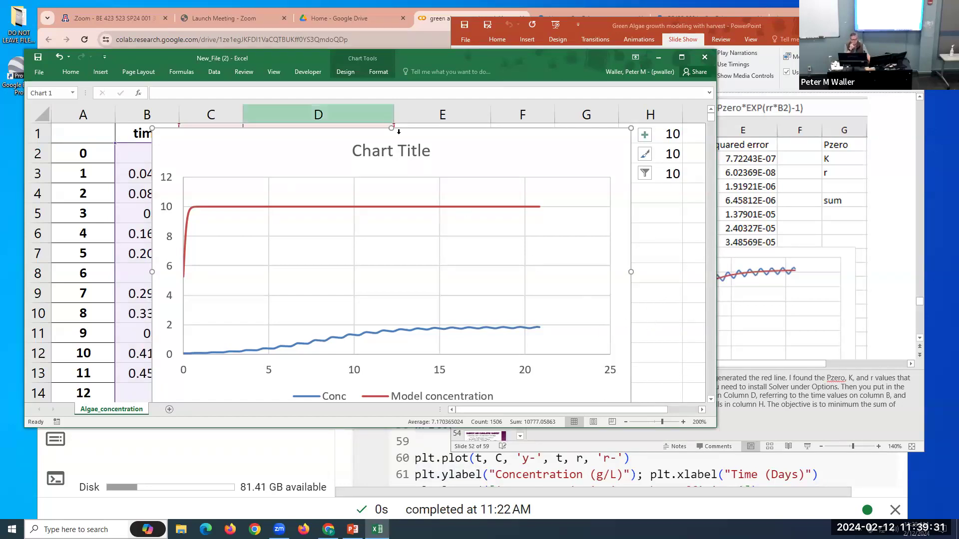
{"action": "left_click_drag", "start_coordinate": [443, 139], "coordinate": [444, 158]}
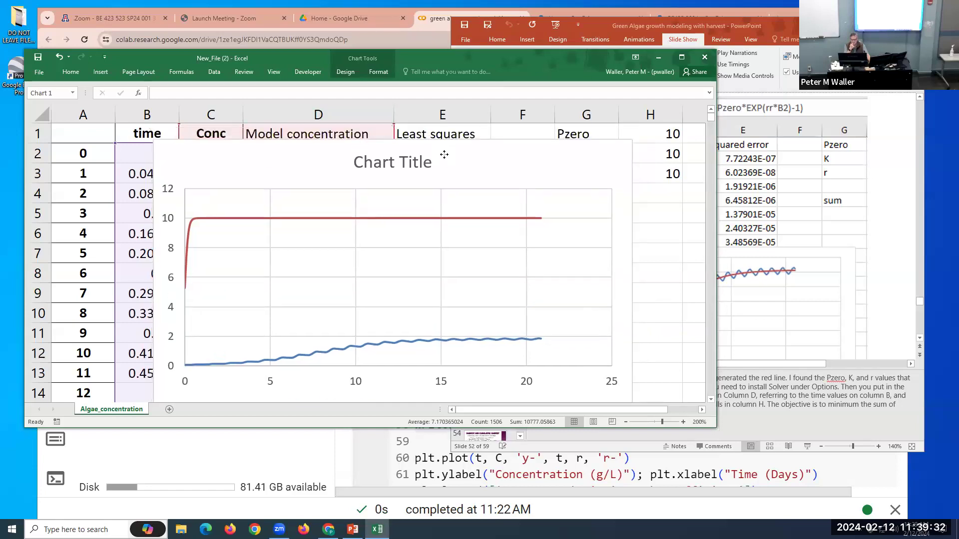
{"action": "left_click", "coordinate": [324, 429]}
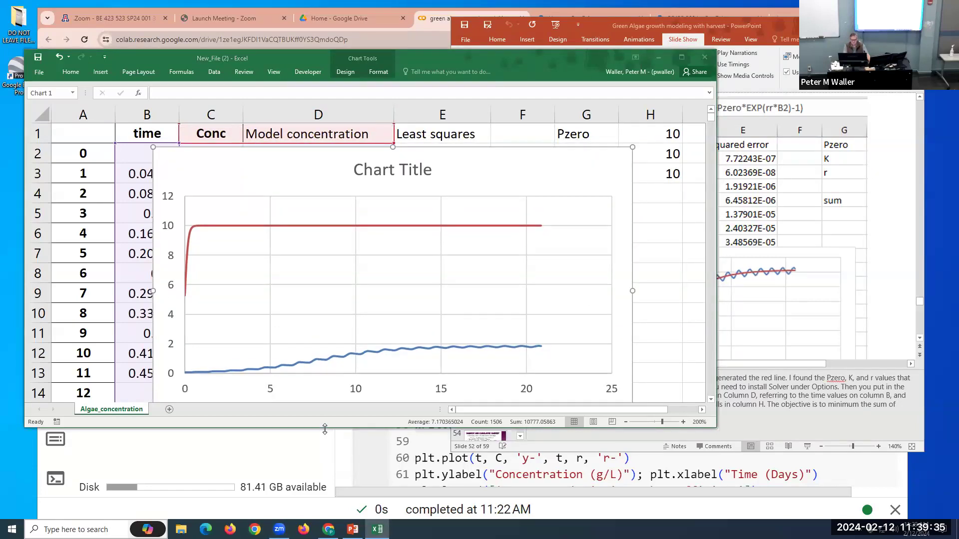
{"action": "left_click_drag", "start_coordinate": [324, 428], "coordinate": [325, 492]}
{"action": "left_click_drag", "start_coordinate": [424, 67], "coordinate": [424, 72]}
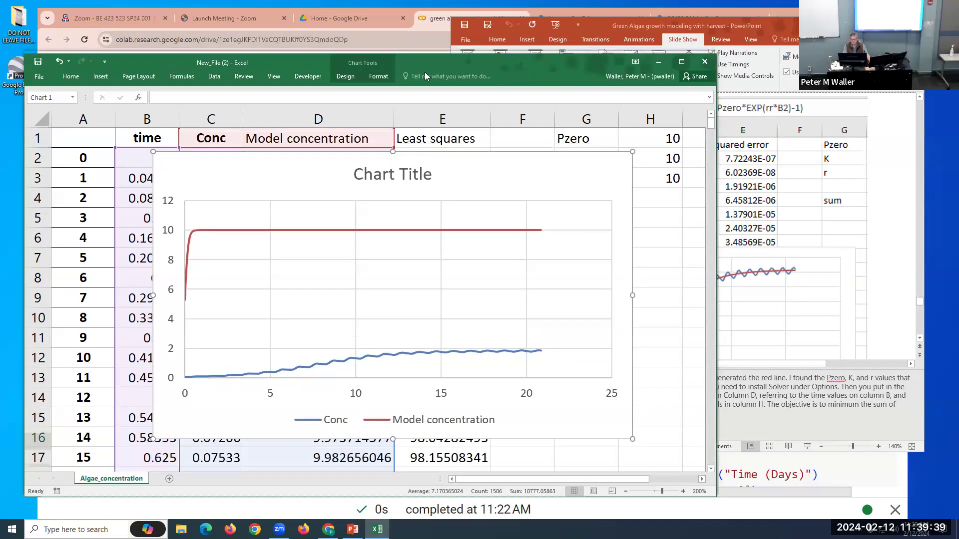
{"action": "left_click_drag", "start_coordinate": [430, 57], "coordinate": [441, 28]}
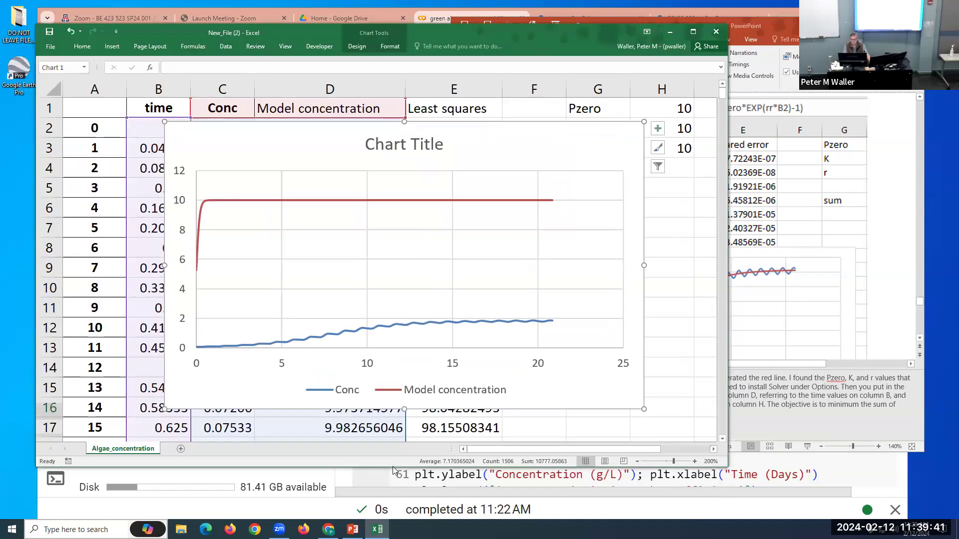
{"action": "left_click_drag", "start_coordinate": [394, 467], "coordinate": [394, 513]}
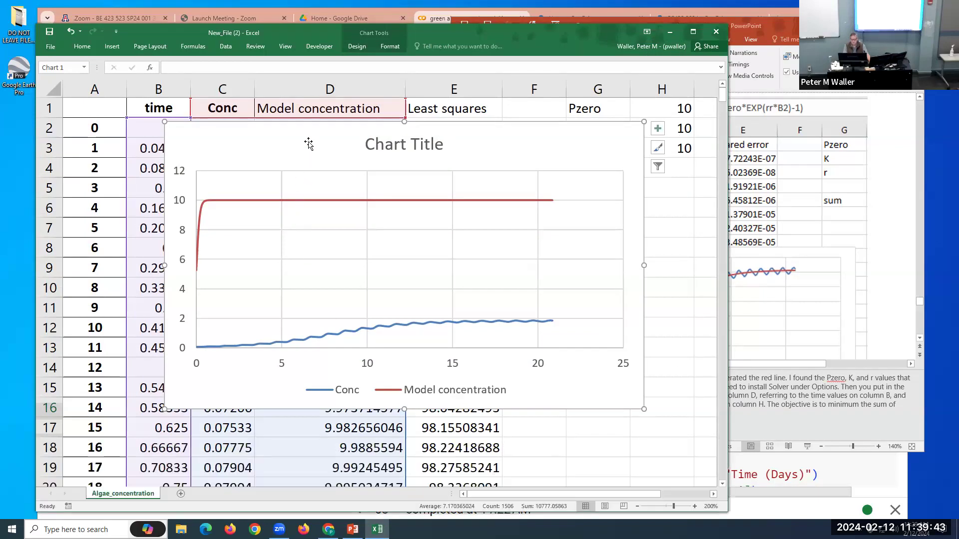
{"action": "left_click_drag", "start_coordinate": [304, 149], "coordinate": [268, 203]}
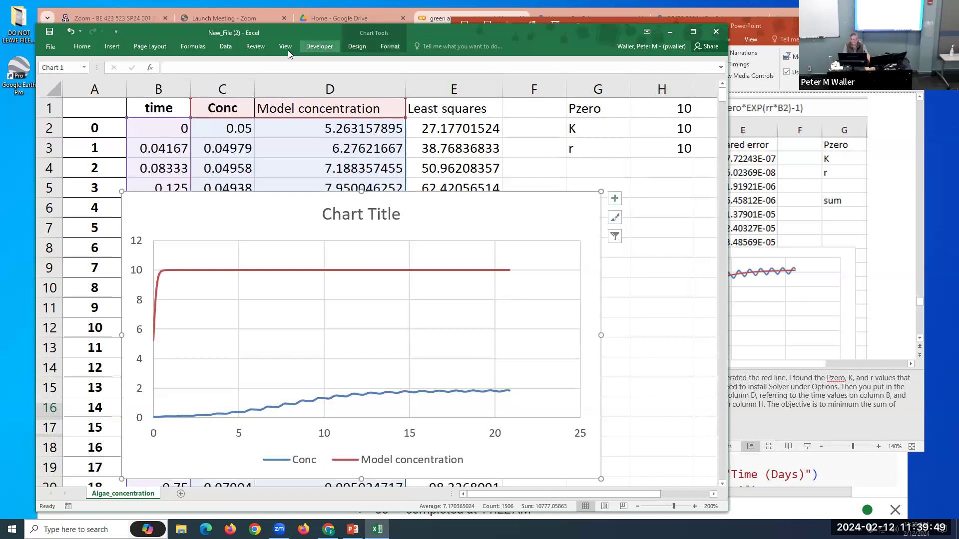
Step: Check in the Excel Add-ins list of the program options that the Solver Add-in is enabled
{"action": "left_click", "coordinate": [229, 47]}
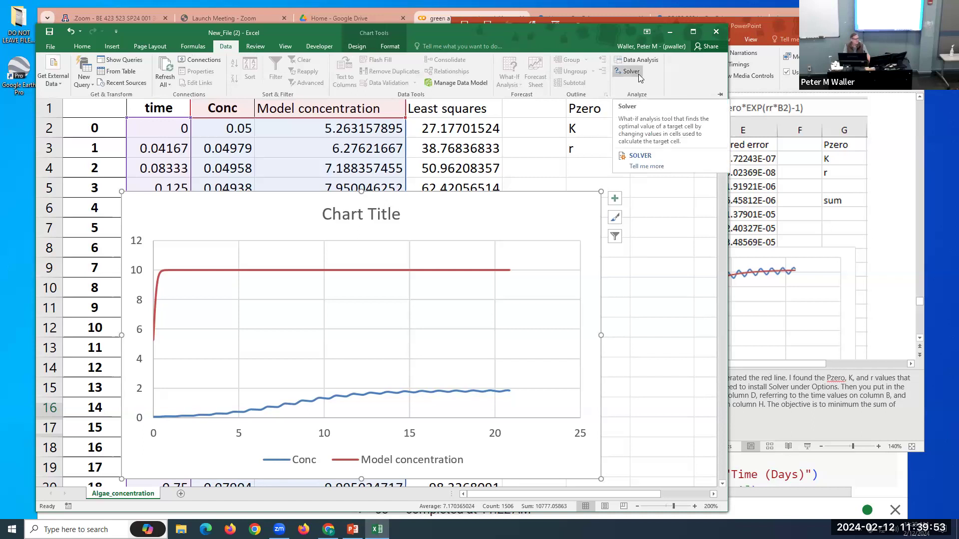
{"action": "left_click", "coordinate": [51, 48]}
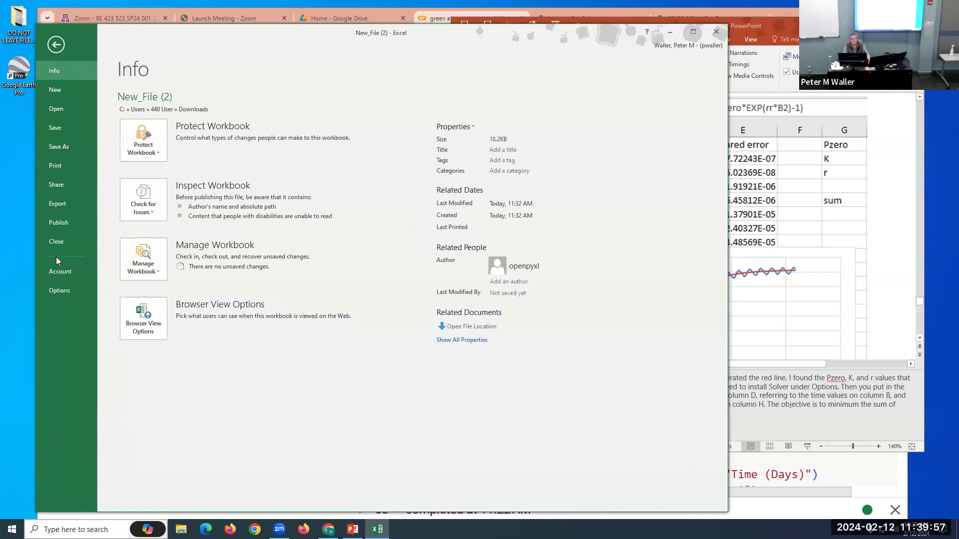
{"action": "left_click", "coordinate": [56, 288]}
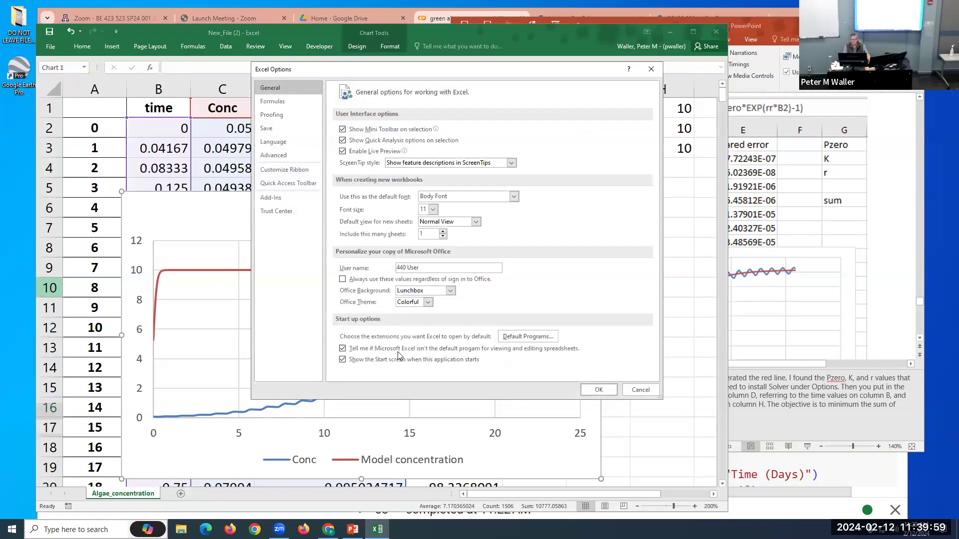
{"action": "left_click", "coordinate": [274, 198]}
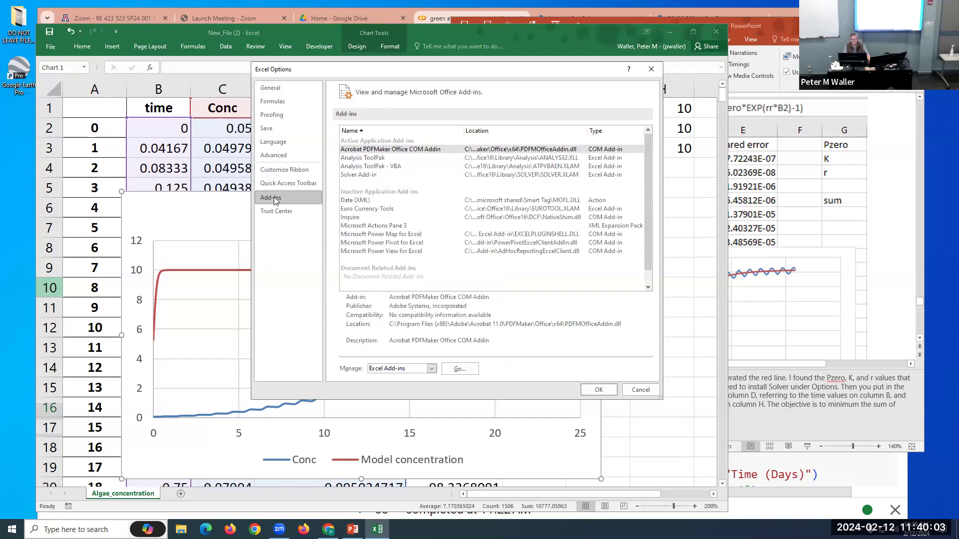
{"action": "left_click", "coordinate": [431, 369]}
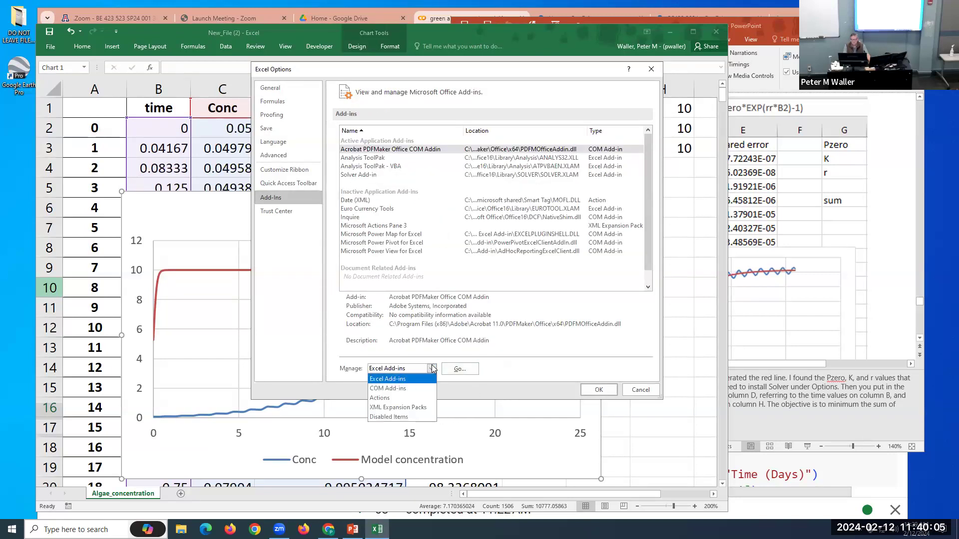
{"action": "left_click", "coordinate": [459, 370]}
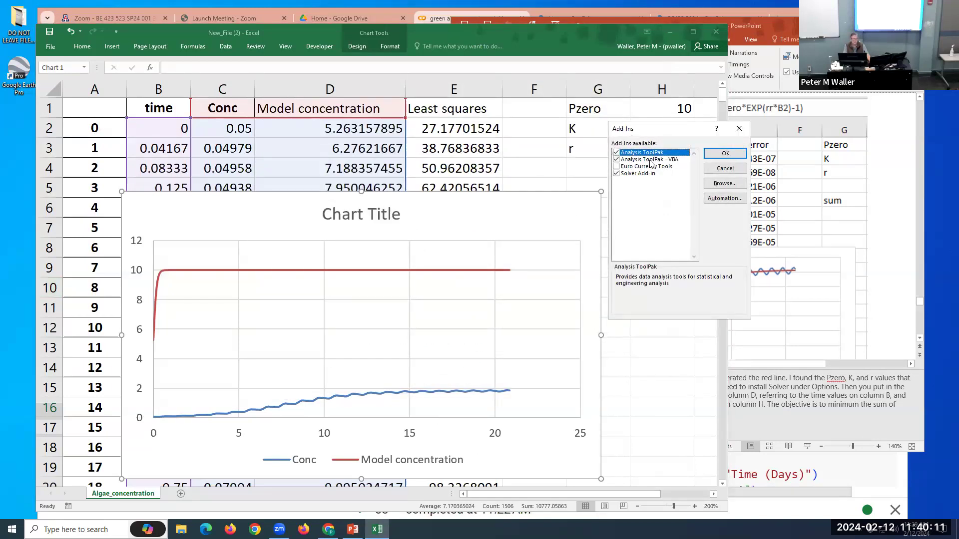
{"action": "left_click", "coordinate": [719, 156]}
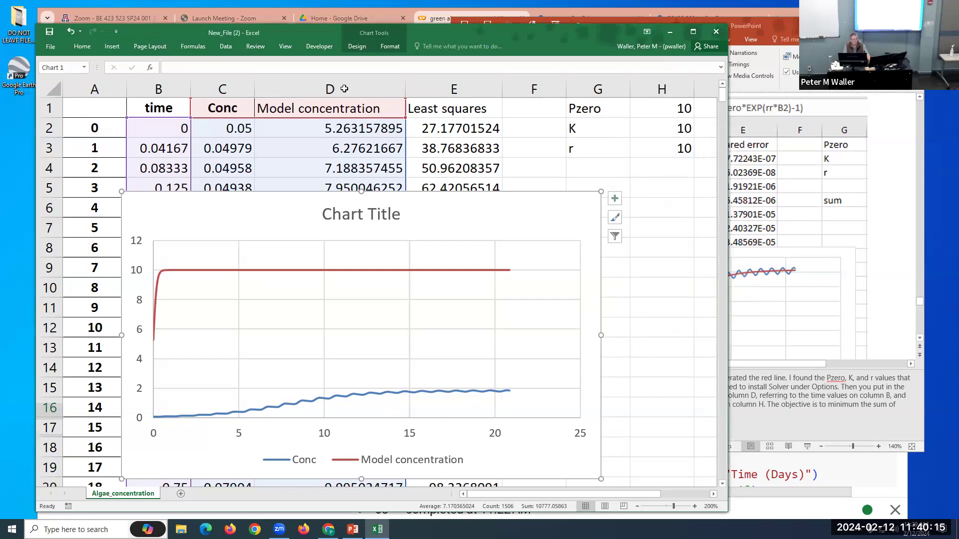
{"action": "left_click", "coordinate": [226, 47]}
{"action": "left_click", "coordinate": [627, 72]}
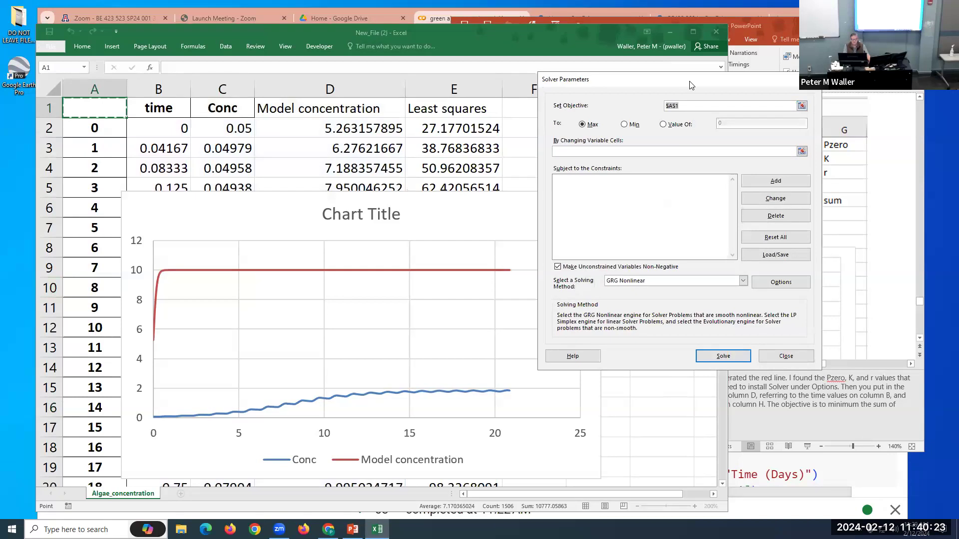
{"action": "left_click_drag", "start_coordinate": [691, 85], "coordinate": [303, 178]}
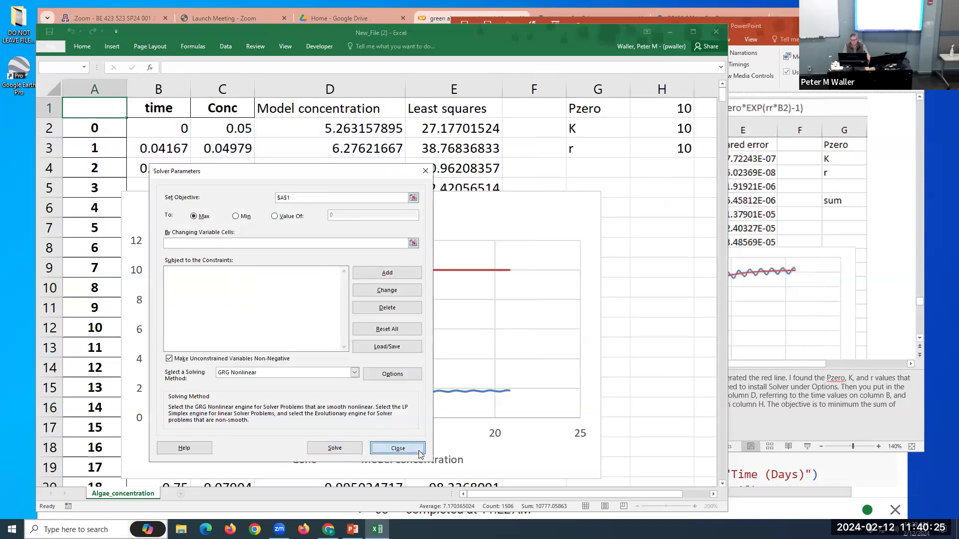
{"action": "left_click", "coordinate": [397, 448]}
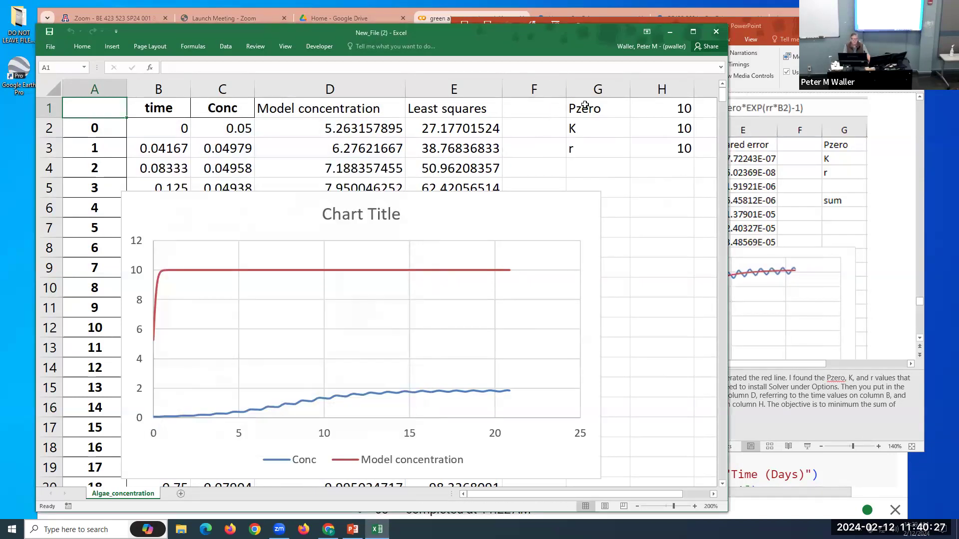
Step: Make room by widening column F and lowering the chart, and enter the label "sum" in F5
{"action": "left_click_drag", "start_coordinate": [565, 89], "coordinate": [619, 89]}
{"action": "left_click_drag", "start_coordinate": [613, 213], "coordinate": [590, 251]}
{"action": "left_click", "coordinate": [581, 185]}
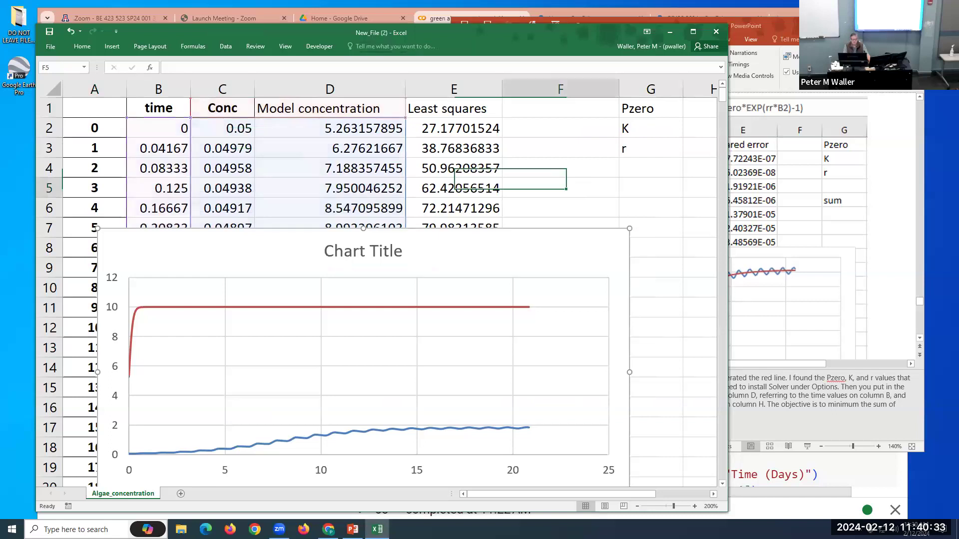
{"action": "type", "text": "sum"}
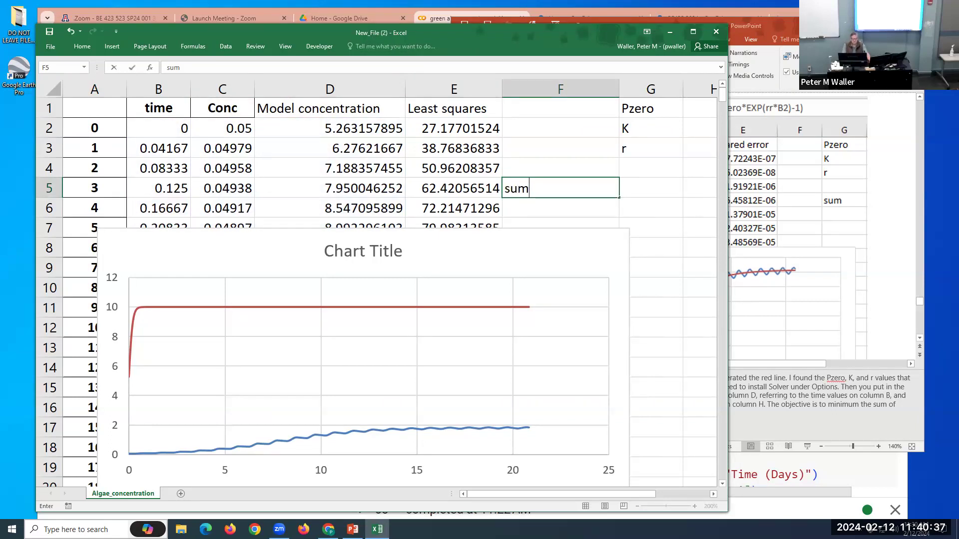
Step: Enter the formula =sum(E2:E502) in G5, beside the "sum" label, to total the Least squares column
{"action": "left_click", "coordinate": [668, 182]}
{"action": "type", "text": "=sum()"}
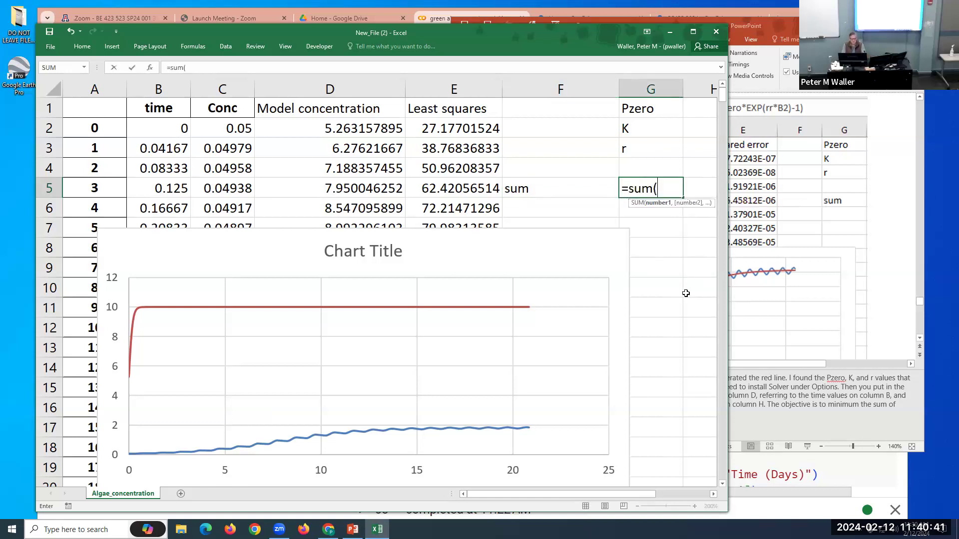
{"action": "left_click", "coordinate": [447, 130]}
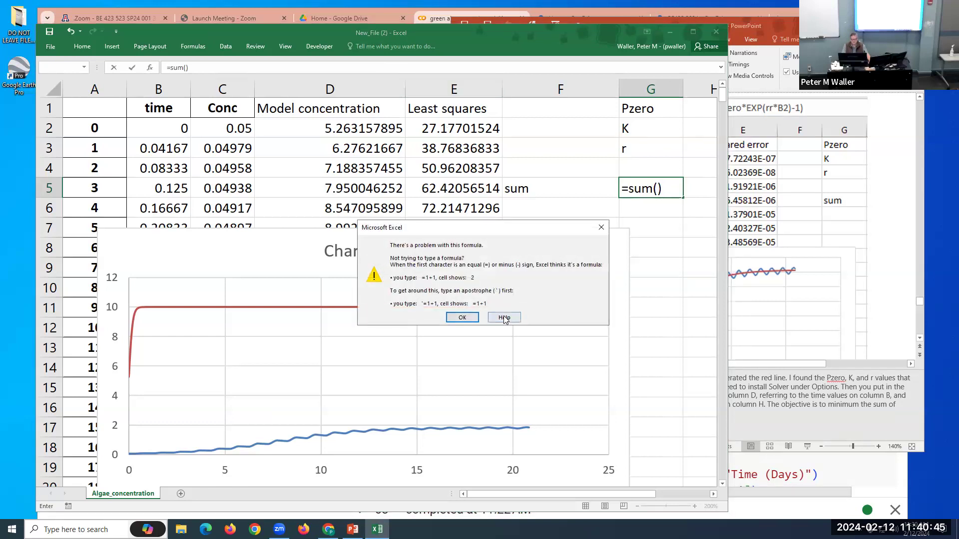
{"action": "key", "text": "Return"}
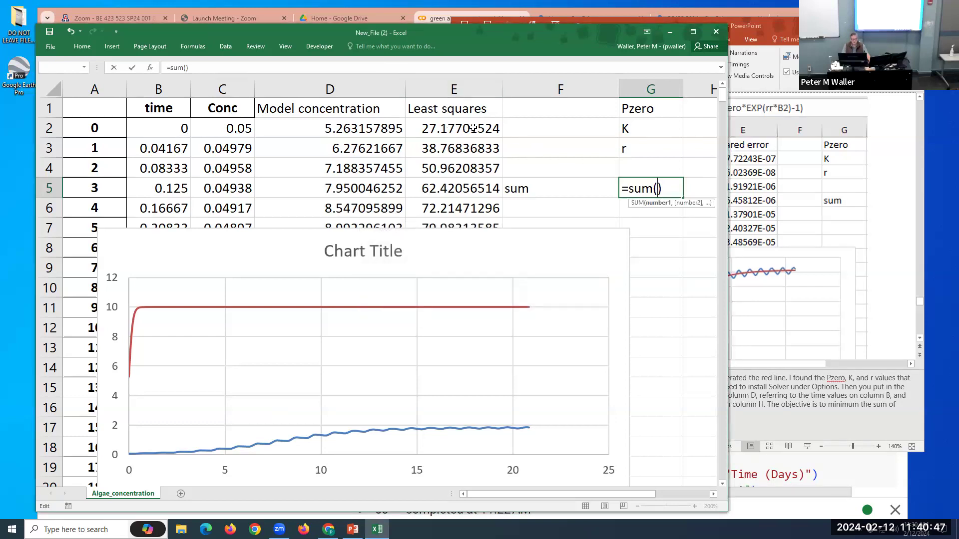
{"action": "left_click_drag", "start_coordinate": [473, 128], "coordinate": [474, 142]}
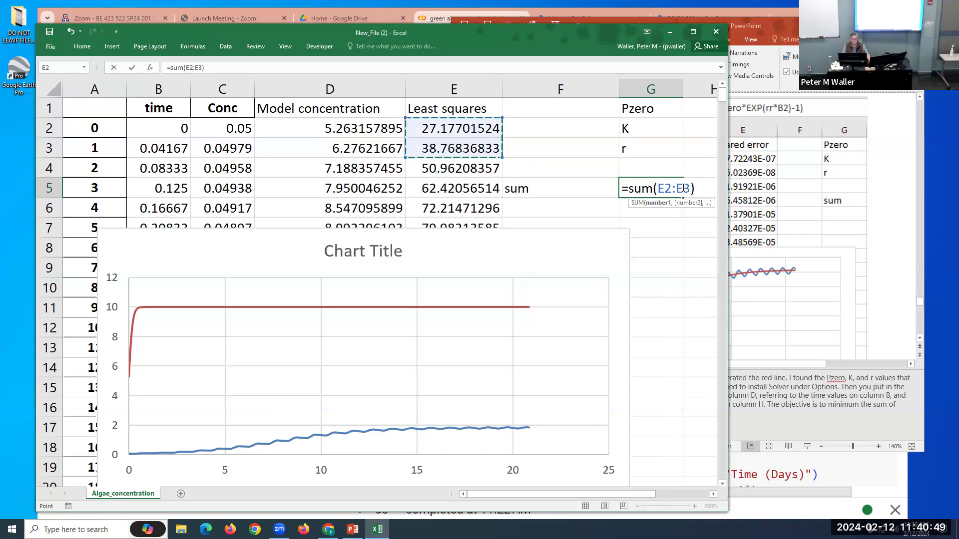
{"action": "left_click_drag", "start_coordinate": [683, 189], "coordinate": [690, 189]}
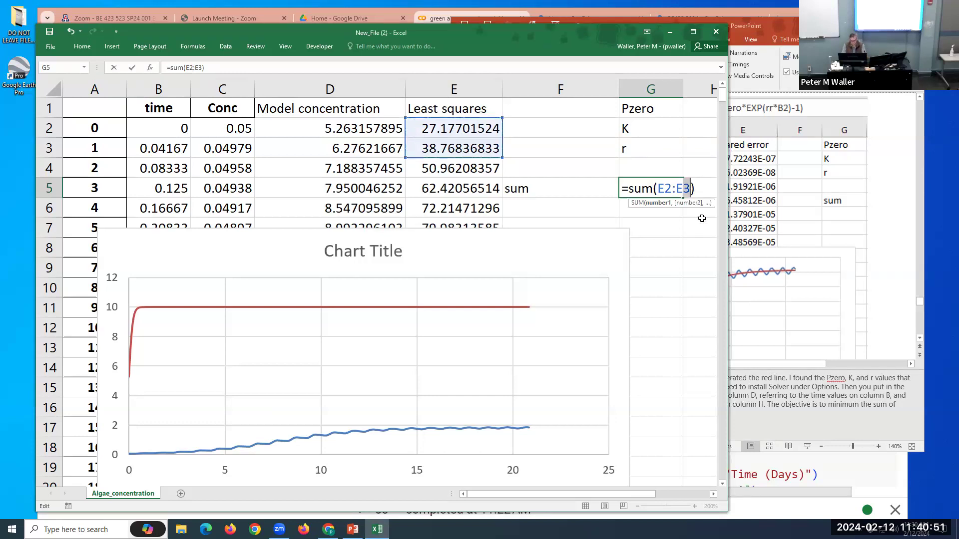
{"action": "type", "text": "502"}
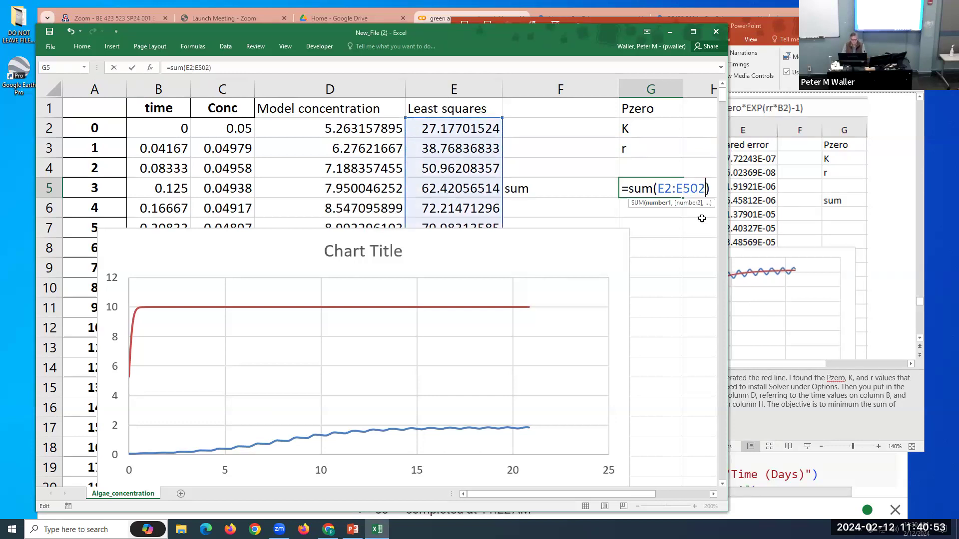
{"action": "key", "text": "Return"}
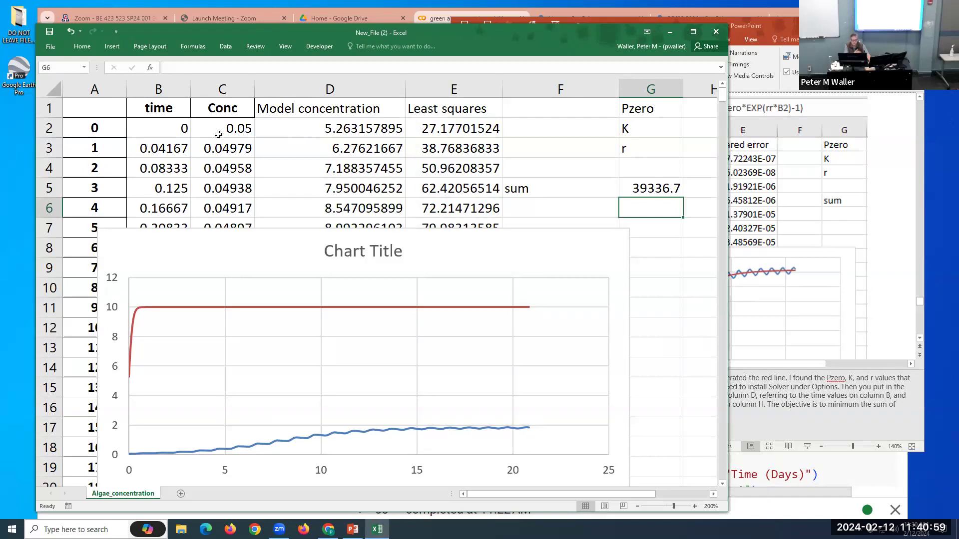
Step: Widen the workbook window and run Solver to minimize G5 by changing cells H1:H3, keeping the Solver solution
{"action": "left_click_drag", "start_coordinate": [730, 266], "coordinate": [824, 266]}
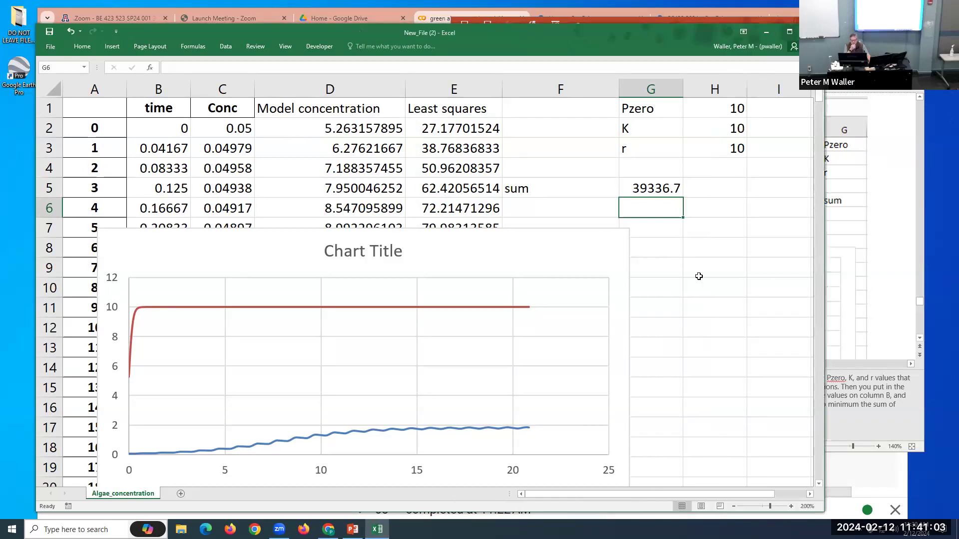
{"action": "left_click", "coordinate": [225, 46]}
{"action": "left_click", "coordinate": [751, 73]}
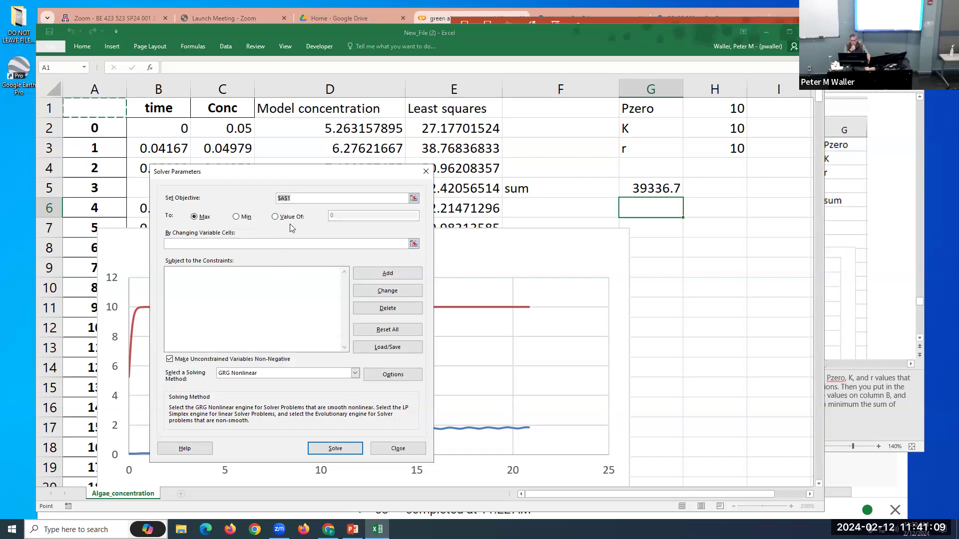
{"action": "left_click", "coordinate": [657, 188]}
{"action": "left_click", "coordinate": [236, 217]}
{"action": "left_click", "coordinate": [239, 243]}
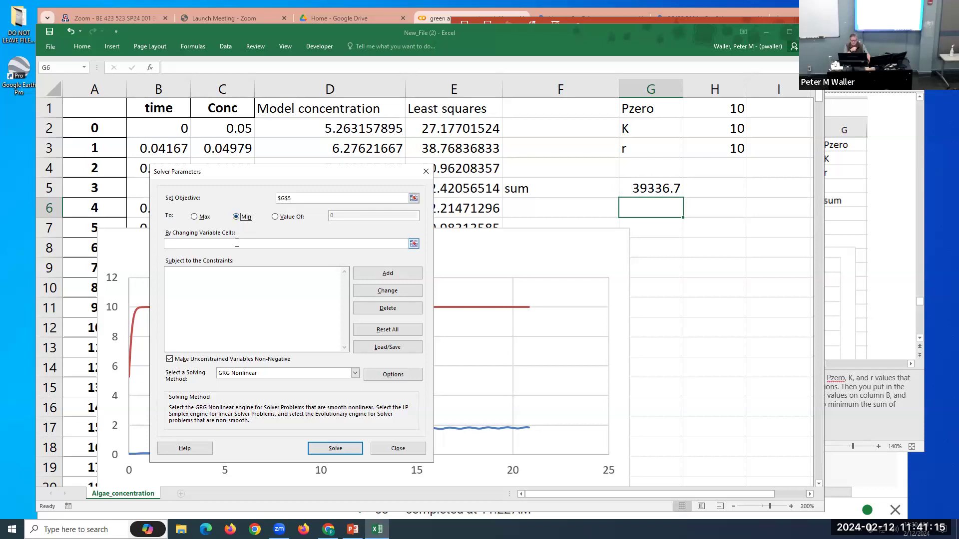
{"action": "left_click_drag", "start_coordinate": [722, 105], "coordinate": [725, 153]}
{"action": "left_click", "coordinate": [333, 449]}
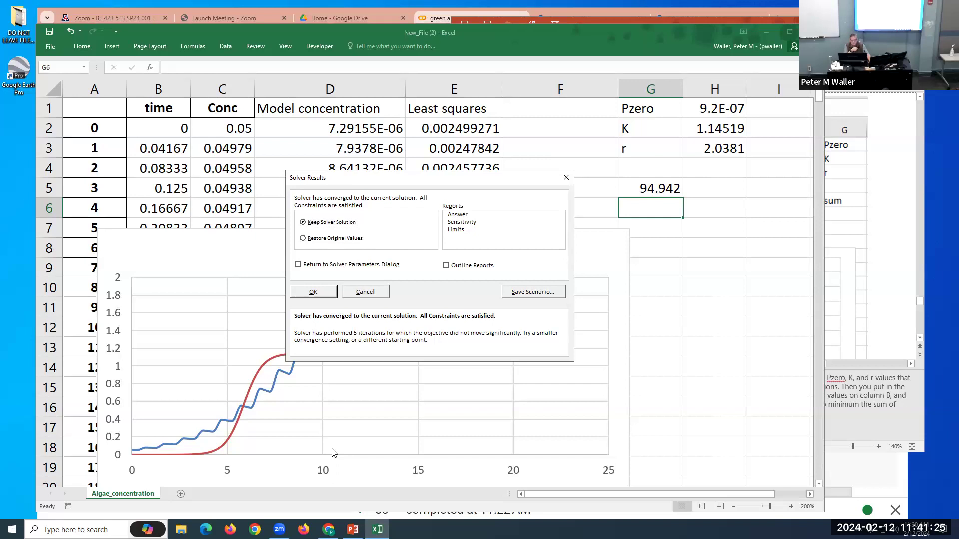
{"action": "left_click", "coordinate": [324, 292]}
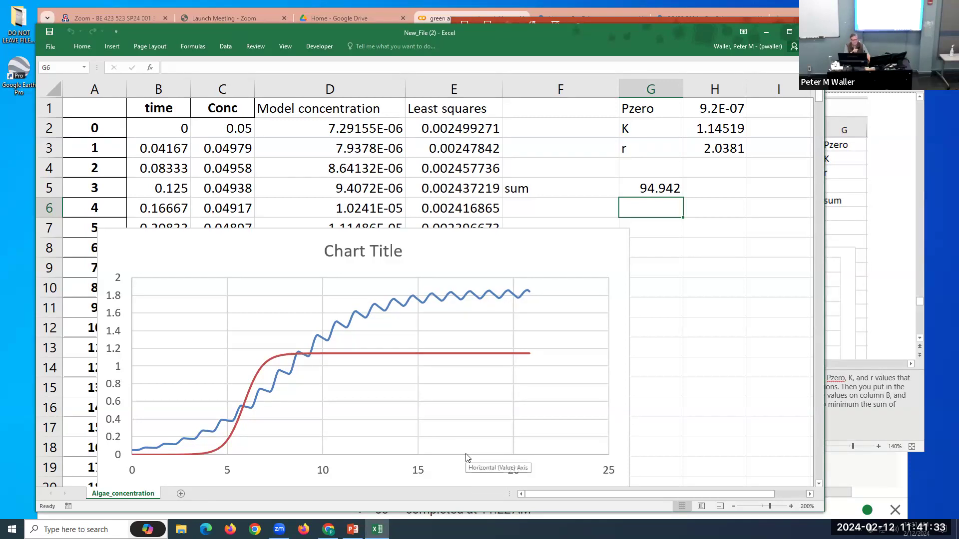
Step: Set new starting values for the parameters: Pzero 0.1, K 2 and r 0.5
{"action": "left_click", "coordinate": [717, 107]}
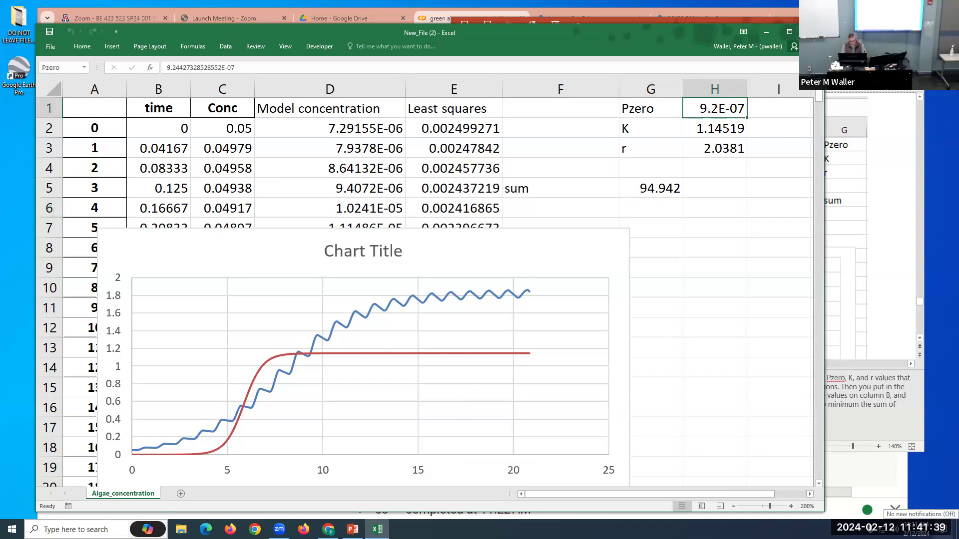
{"action": "type", "text": "0.1"}
{"action": "key", "text": "Return"}
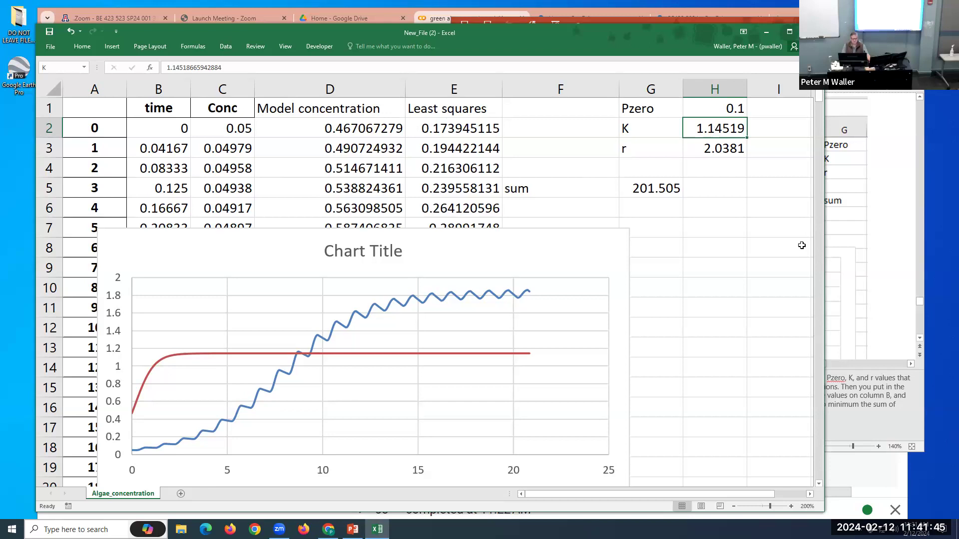
{"action": "type", "text": "2"}
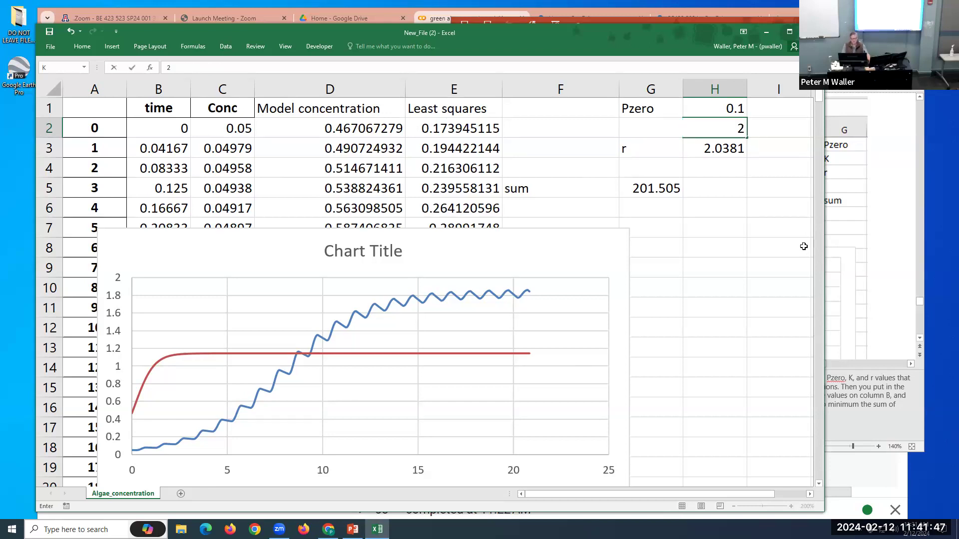
{"action": "key", "text": "Return"}
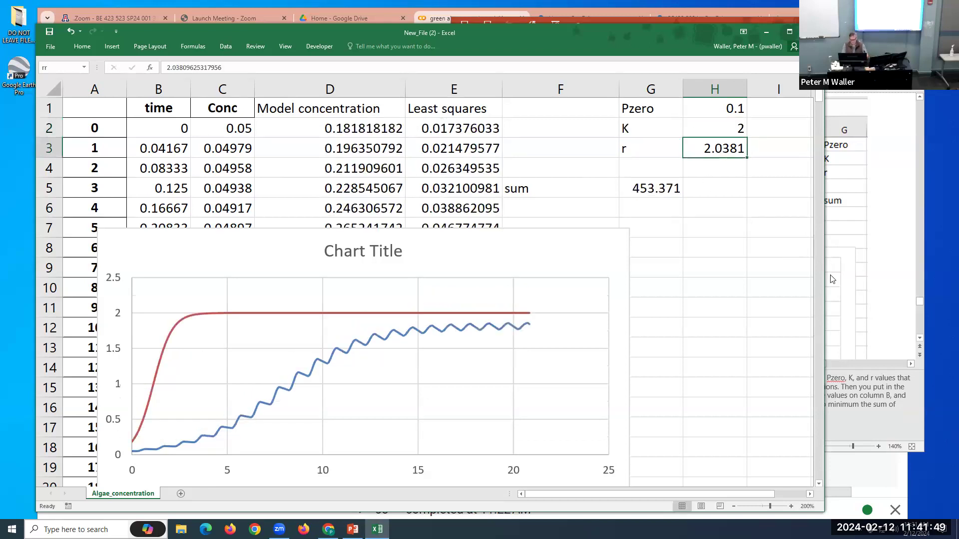
{"action": "type", "text": "0.5"}
{"action": "key", "text": "Return"}
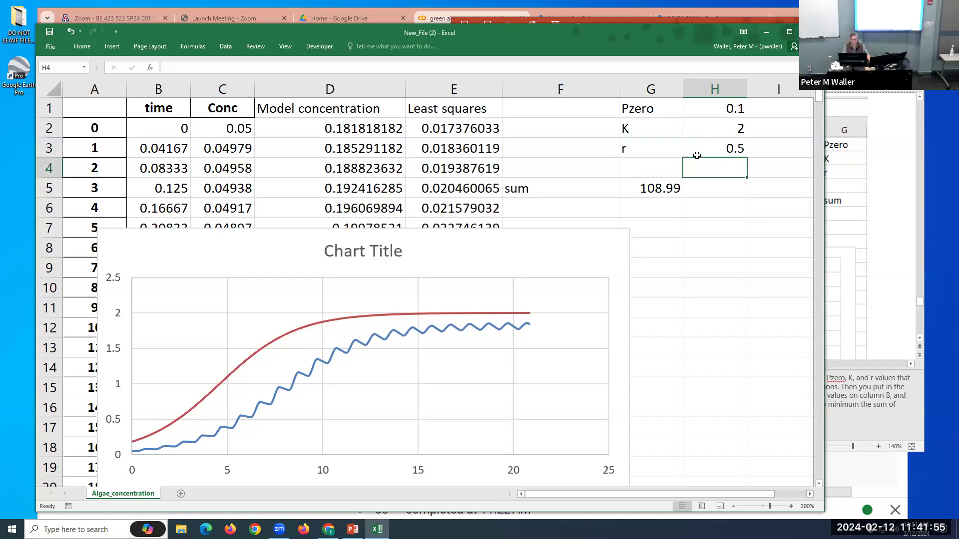
Step: Run Solver again with the same objective and variable cells, keep its solution, and select the fitted r value
{"action": "left_click", "coordinate": [227, 46]}
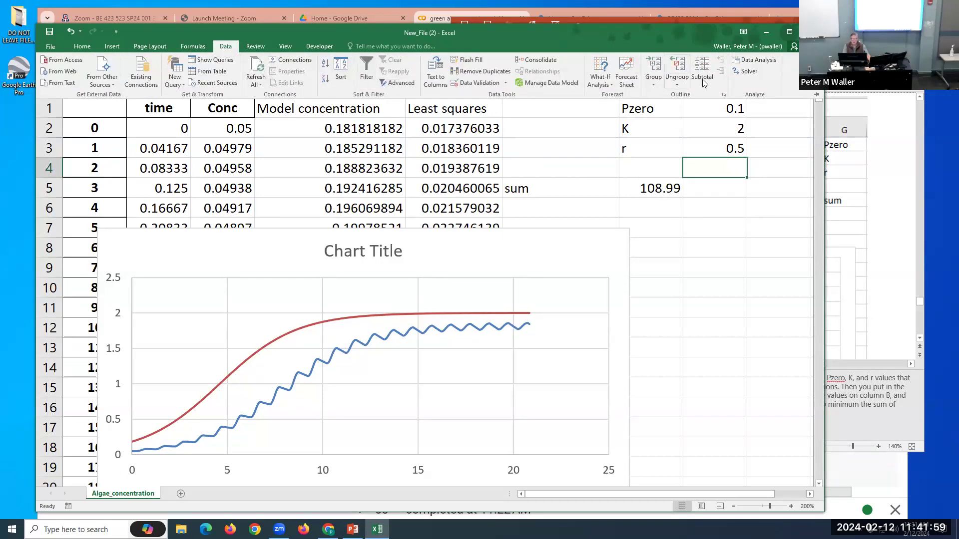
{"action": "left_click", "coordinate": [747, 70]}
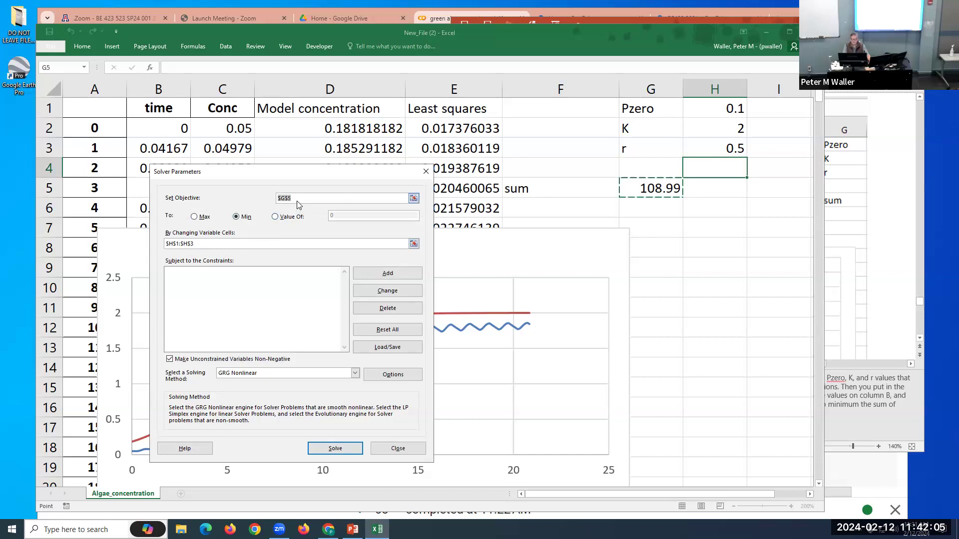
{"action": "left_click", "coordinate": [343, 451]}
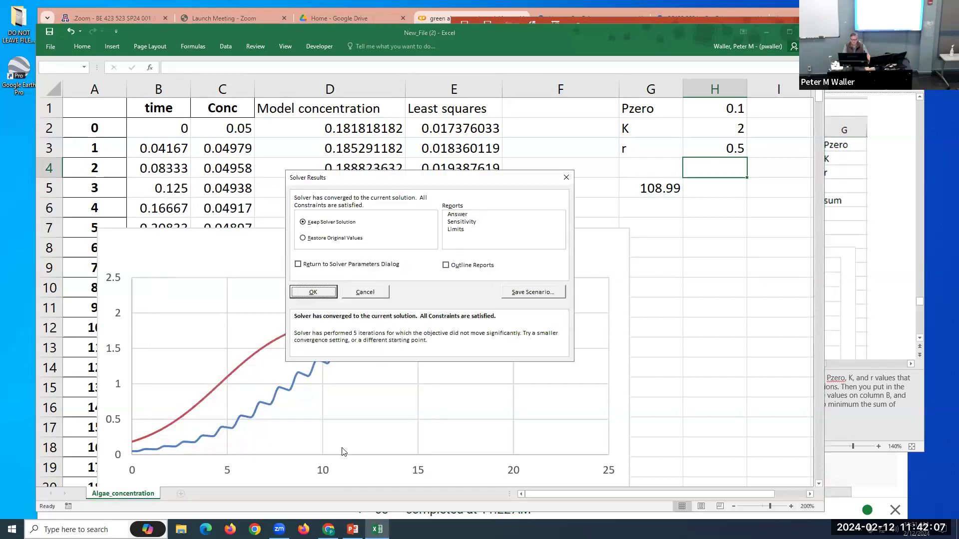
{"action": "left_click", "coordinate": [315, 293]}
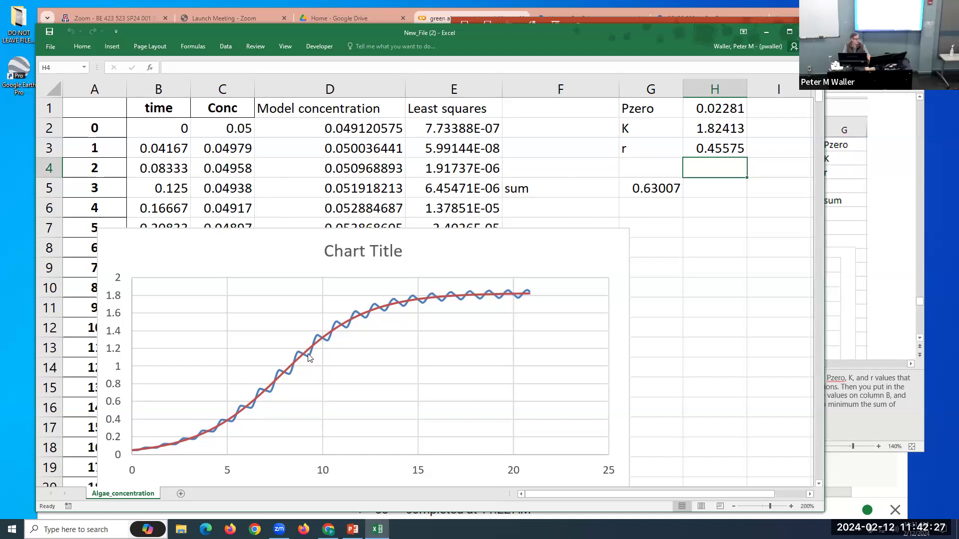
{"action": "mouse_move", "coordinate": [309, 353]}
{"action": "left_click", "coordinate": [714, 146]}
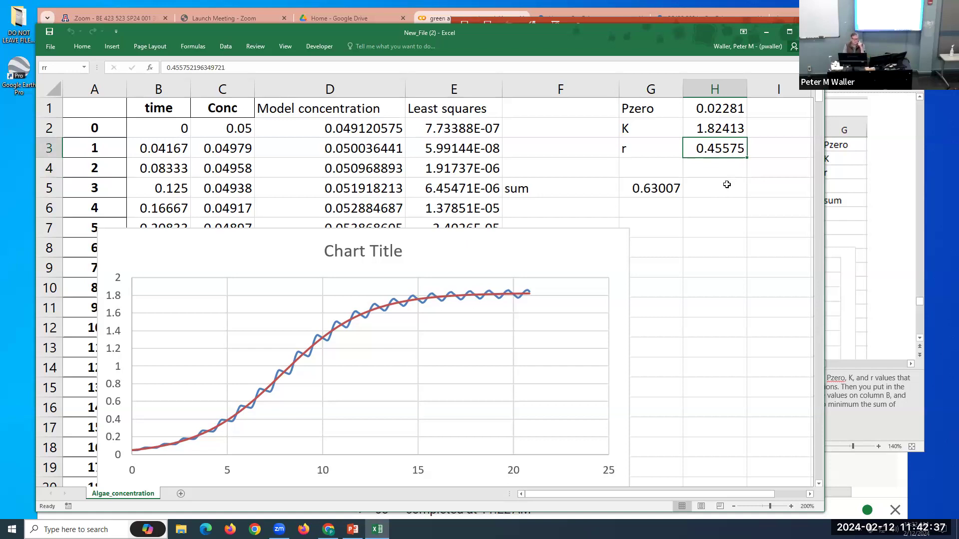